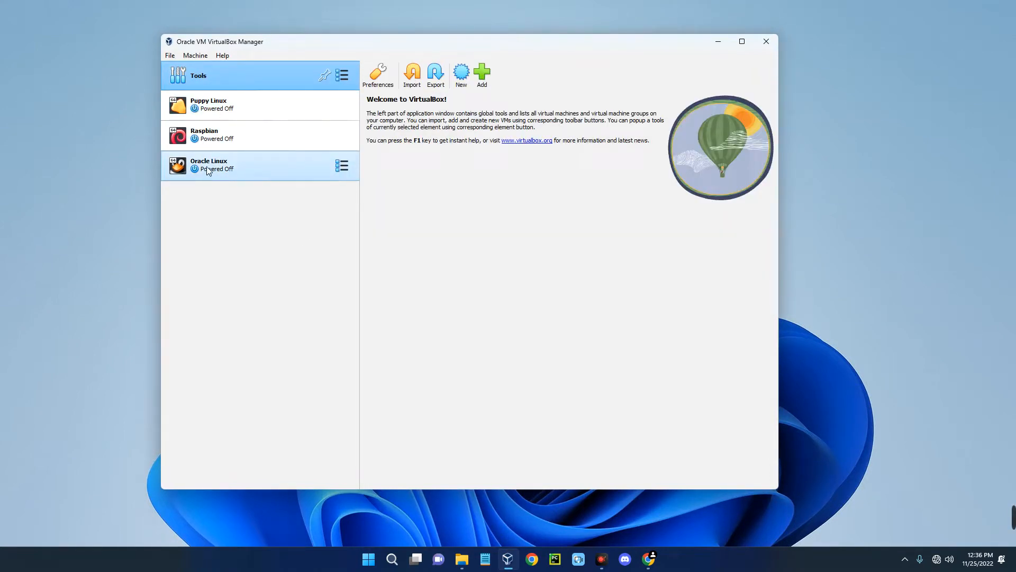
- Nudge the VirtualBox Manager window aside, then minimize it to reveal the Windows desktop
left_click_drag(421, 44, 447, 39)
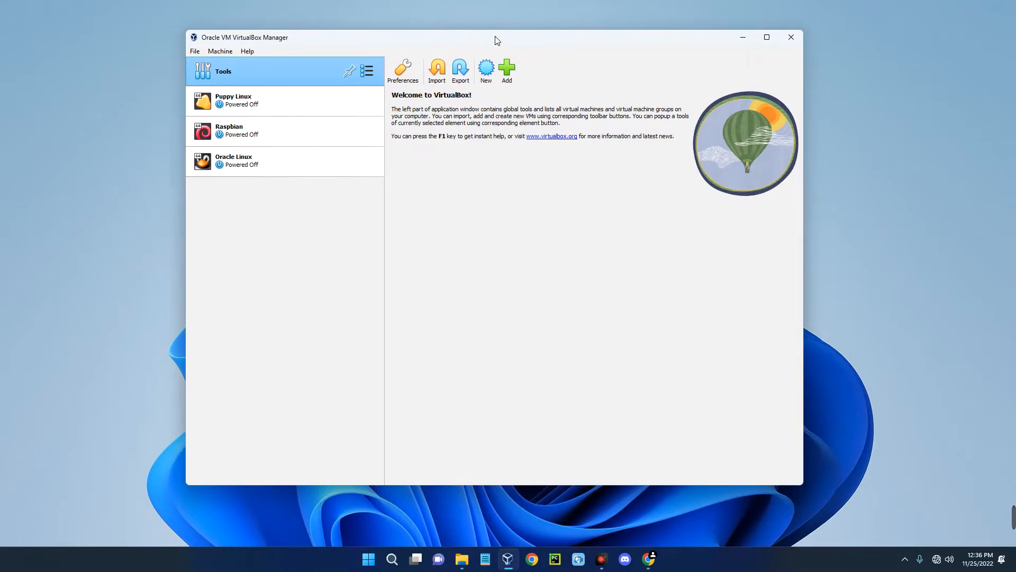
left_click(743, 37)
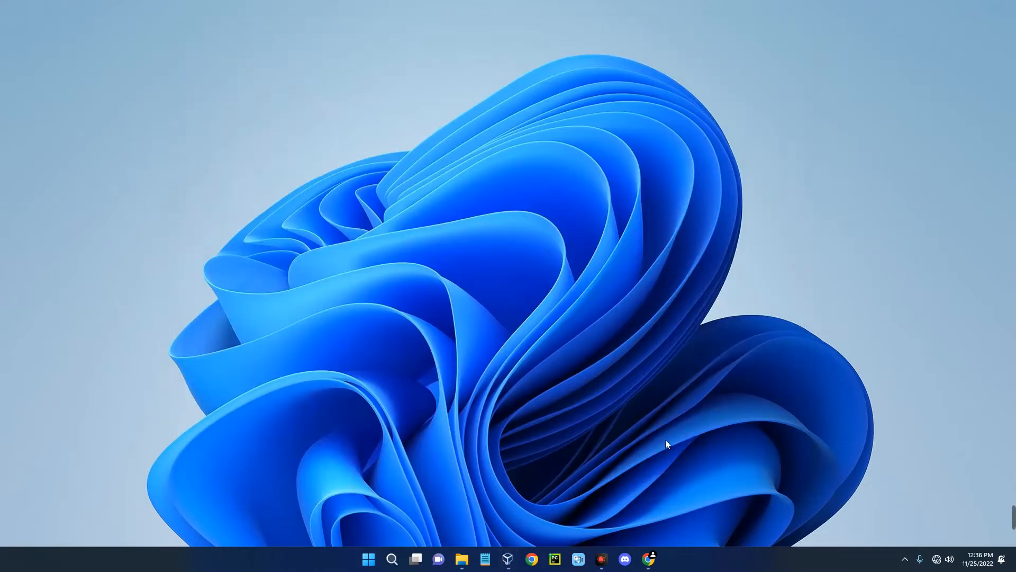
- In Chrome, search Google for 'virtualbox' and go to the virtualbox.org Downloads page
left_click(656, 558)
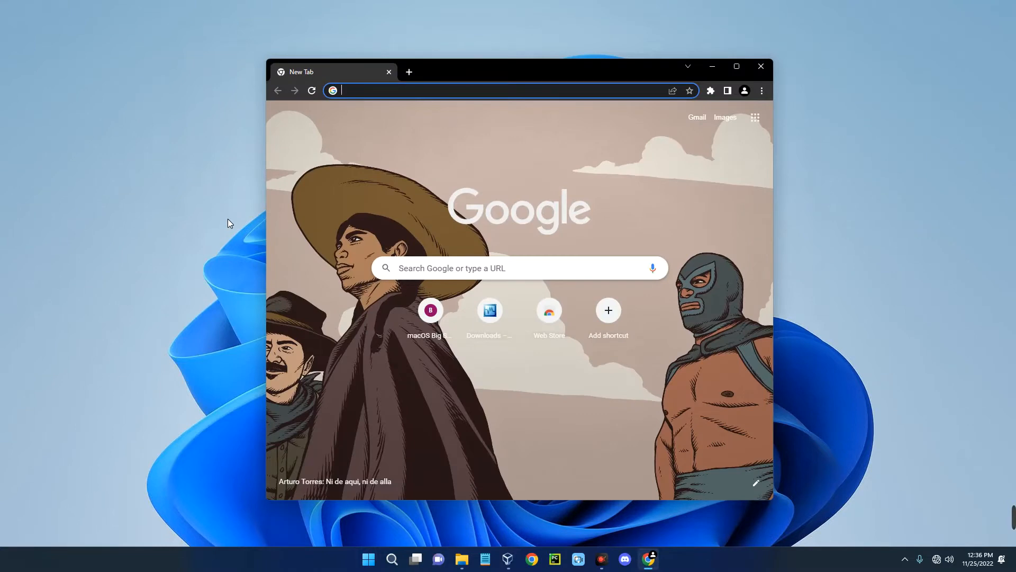
type("virtual")
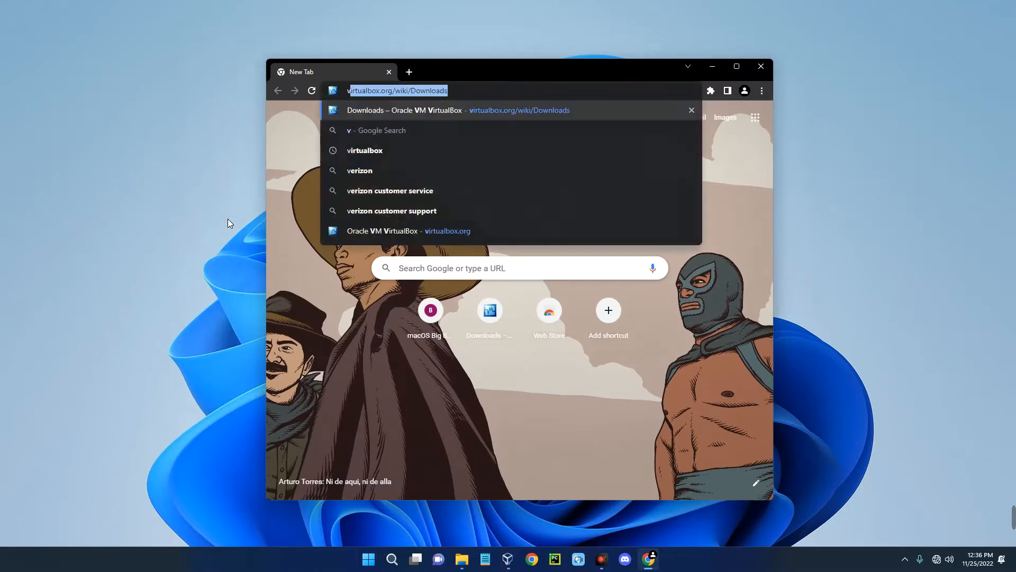
type("box")
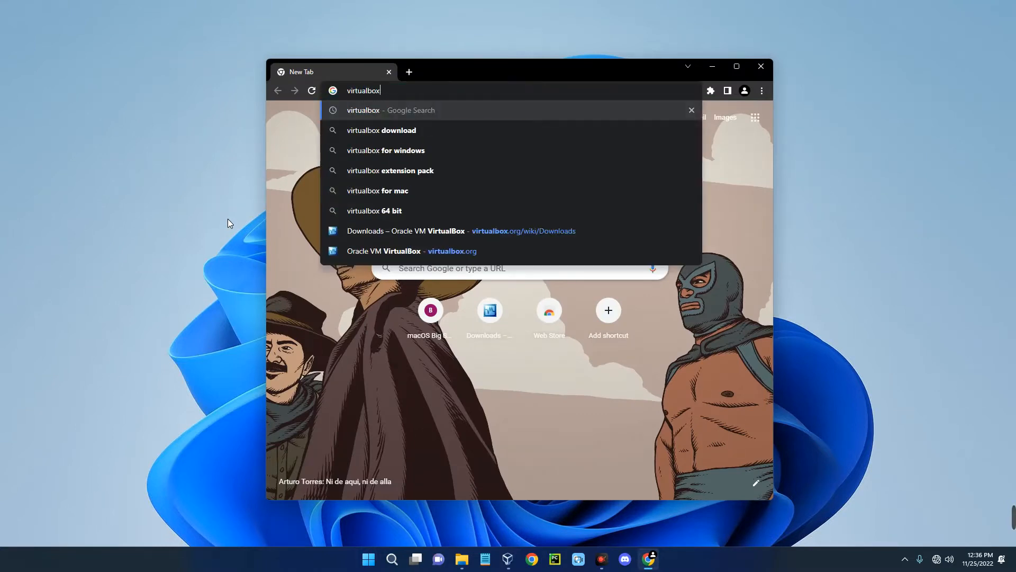
key("Return")
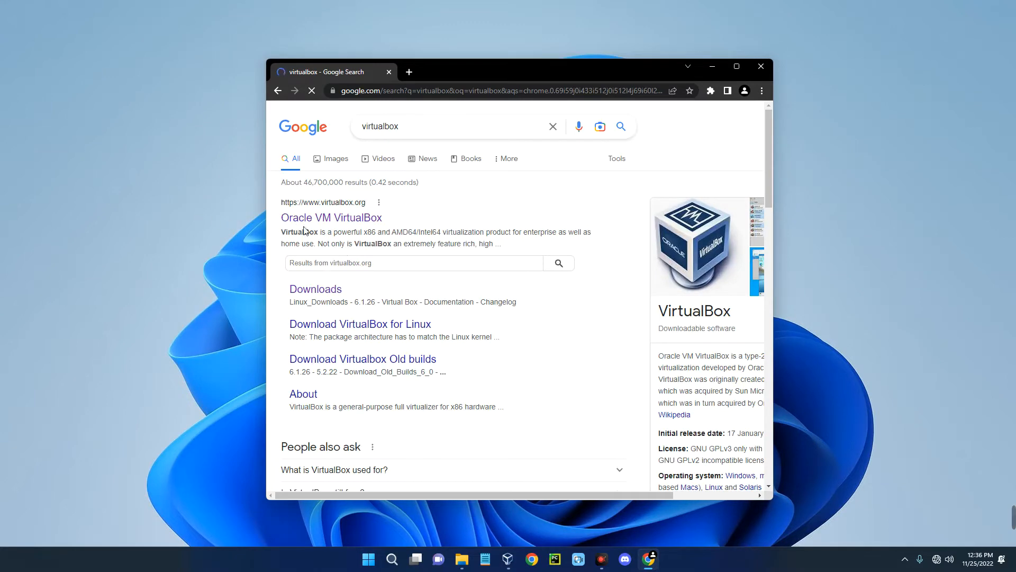
left_click(344, 221)
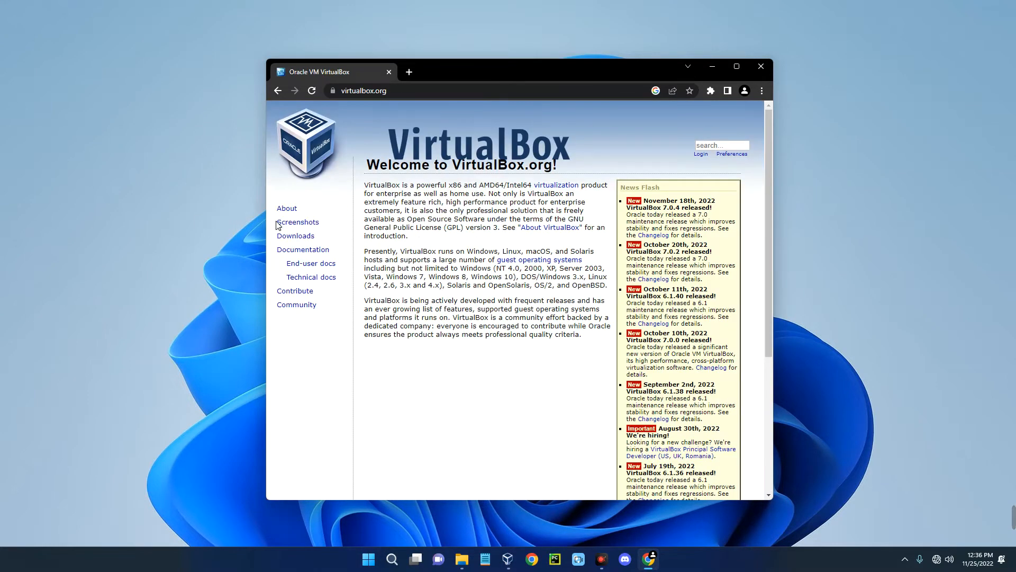
left_click(303, 240)
- Start the VirtualBox 7.0.4 Windows hosts installer download, then cancel it
scroll(447, 238, "down", 1)
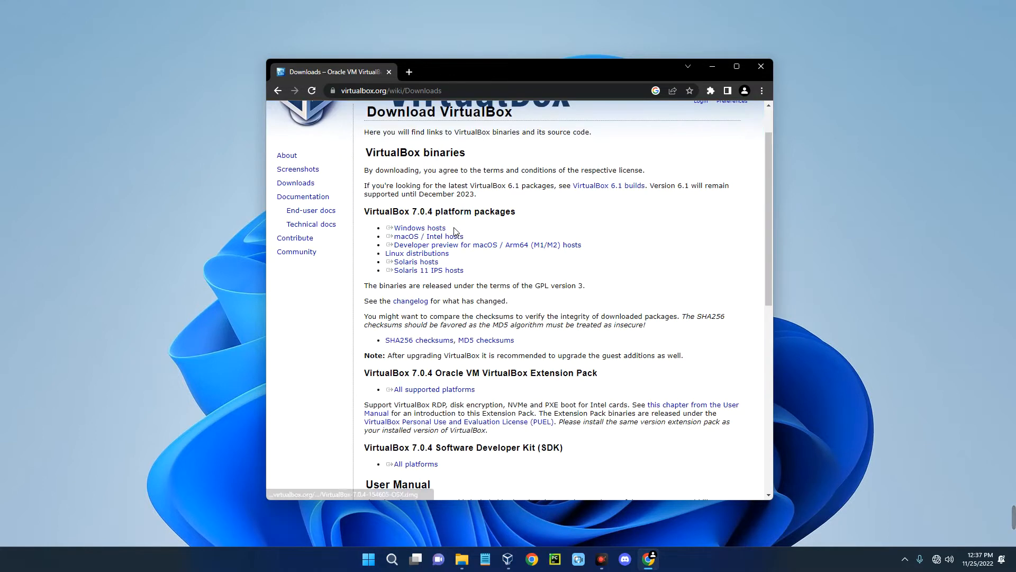
left_click(400, 229)
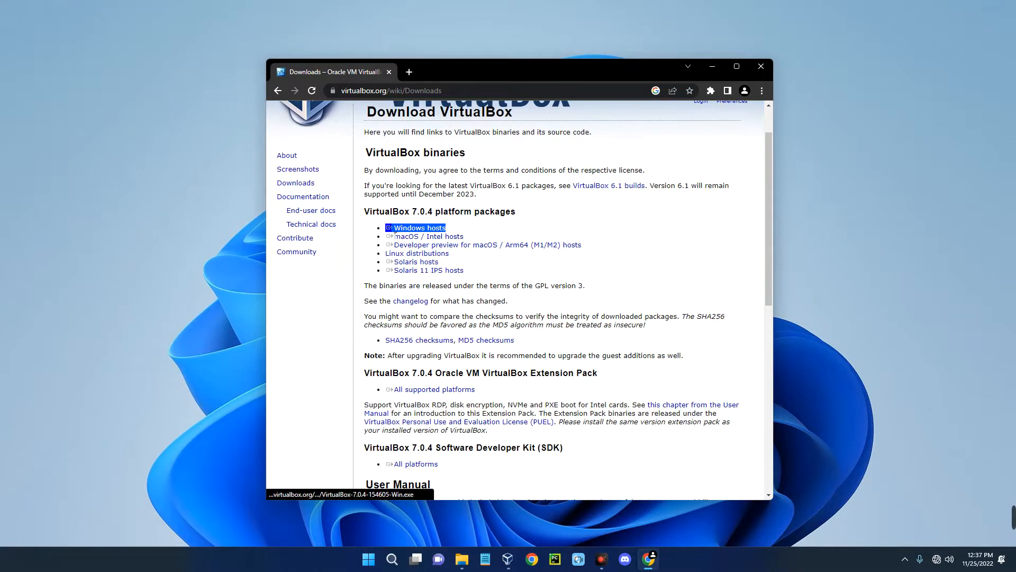
left_click_drag(395, 232, 388, 229)
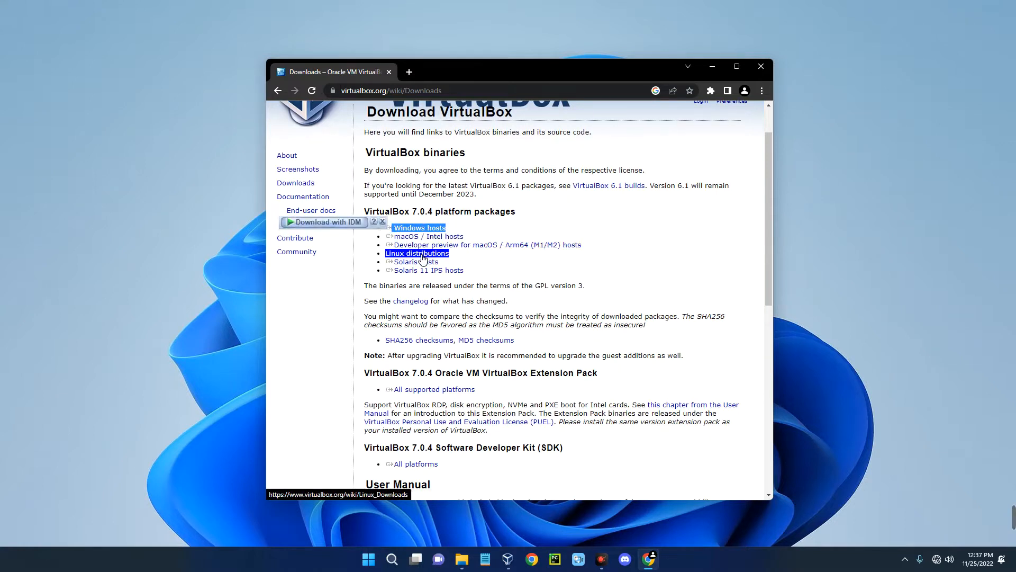
left_click(478, 285)
left_click(420, 228)
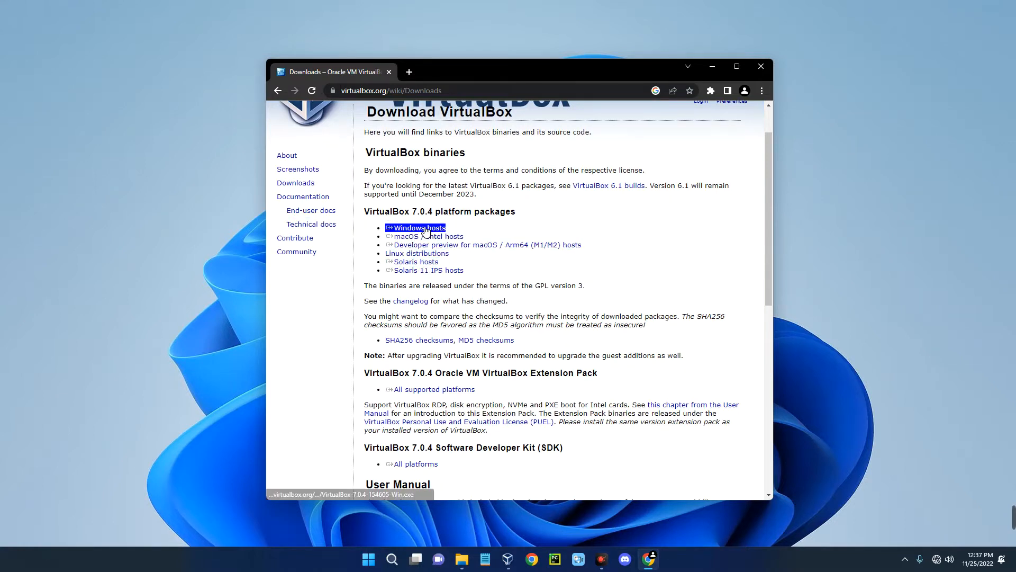
left_click(491, 316)
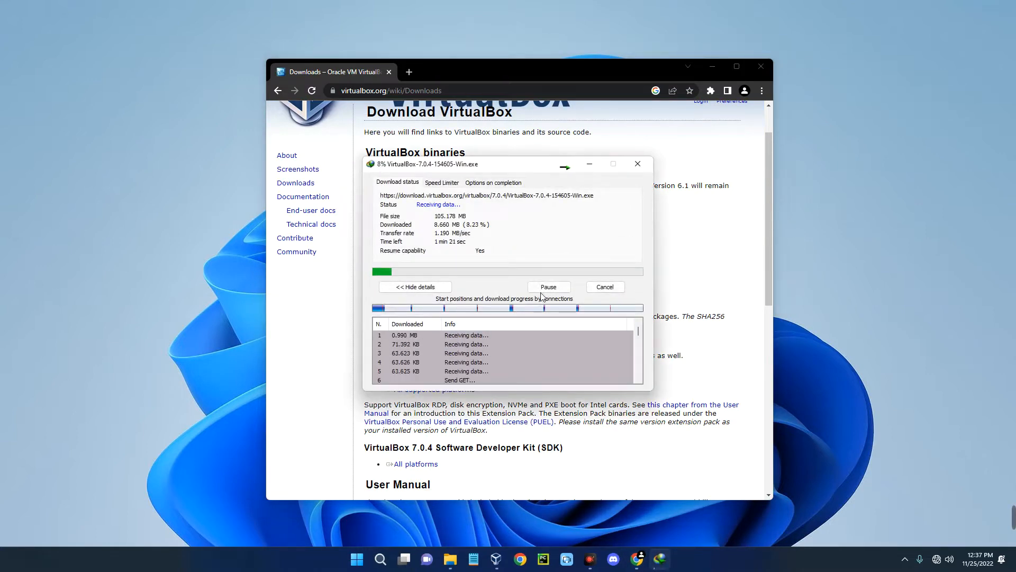
left_click(605, 287)
scroll(584, 302, "up", 1)
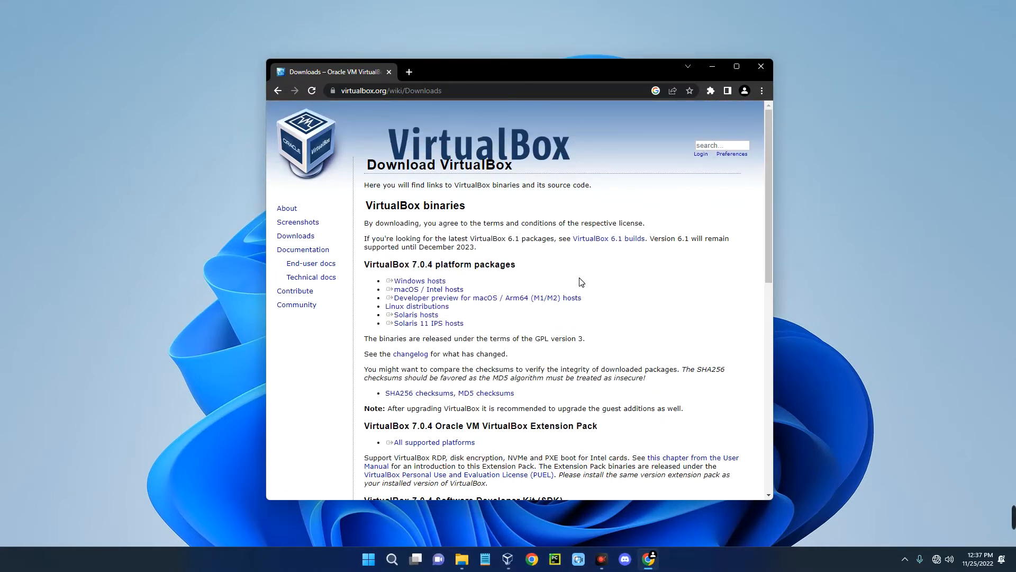
- In a new Chrome tab, search Google for 'elementary os' and open elementary.io
left_click(415, 72)
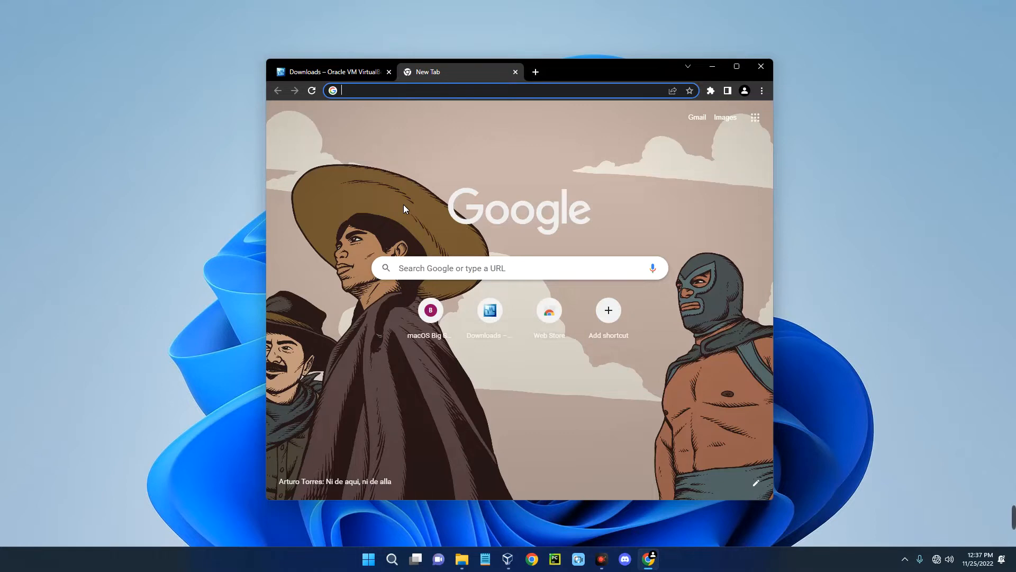
type("elementor")
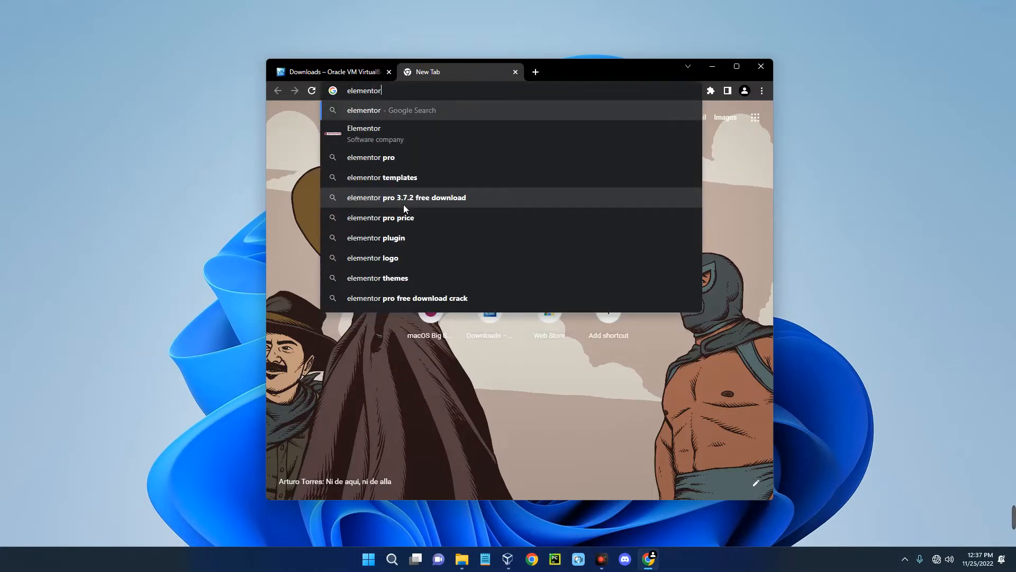
key("Return")
scroll(376, 235, "down", 2)
scroll(376, 235, "up", 2)
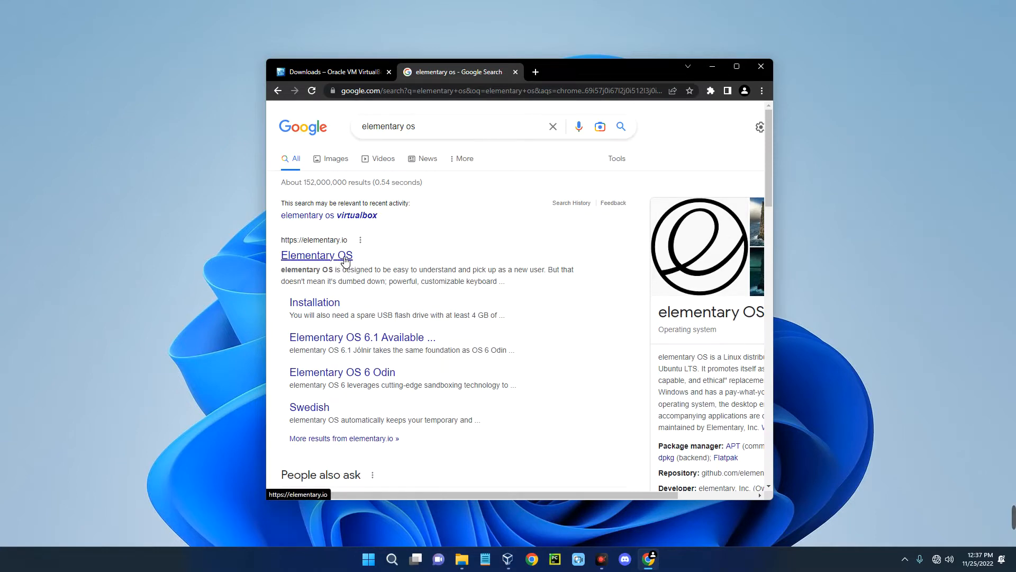
left_click(345, 257)
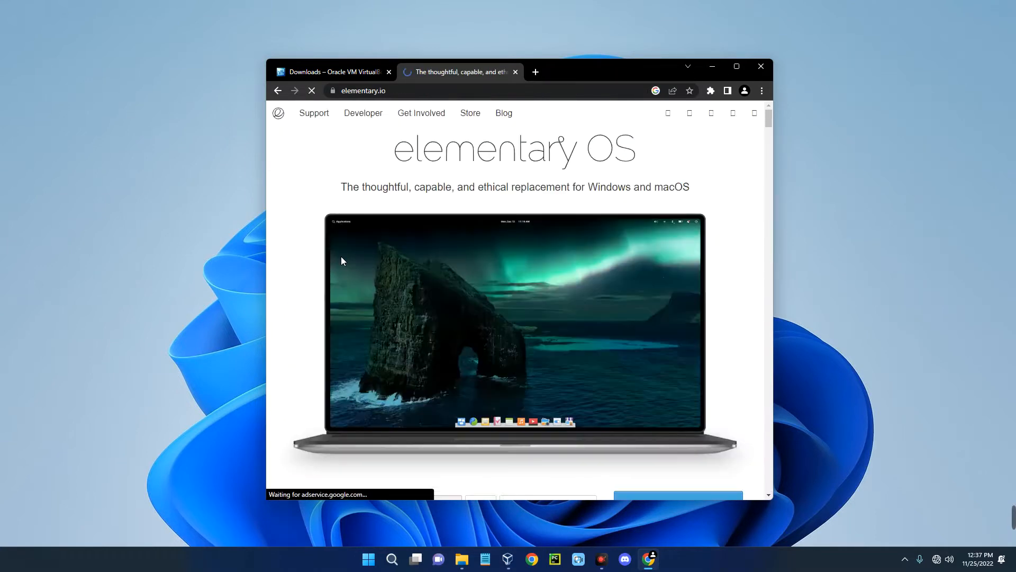
- Maximize Chrome and enter 0 as the custom pay-what-you-can amount on elementary.io
left_click(733, 65)
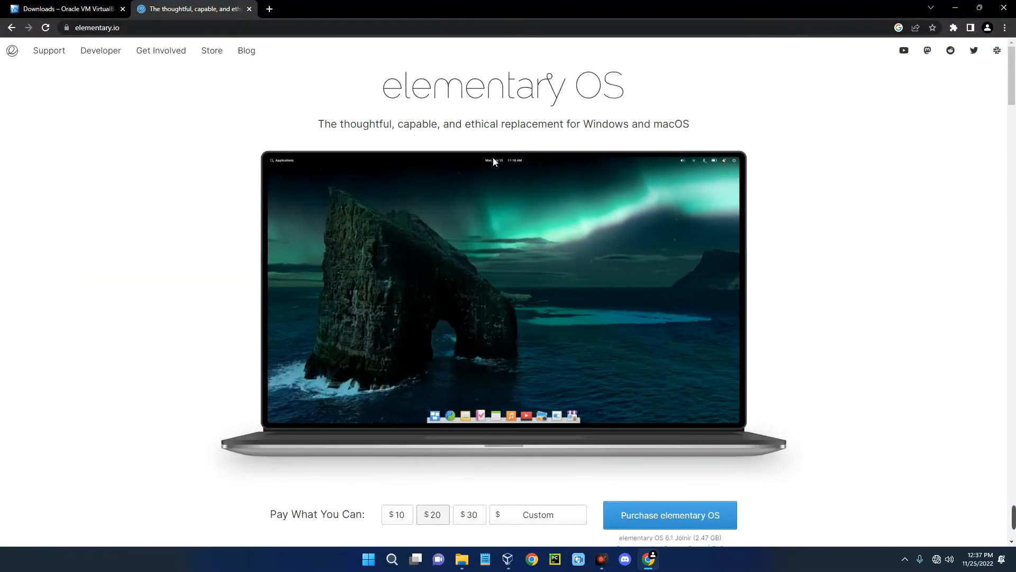
scroll(491, 159, "down", 5)
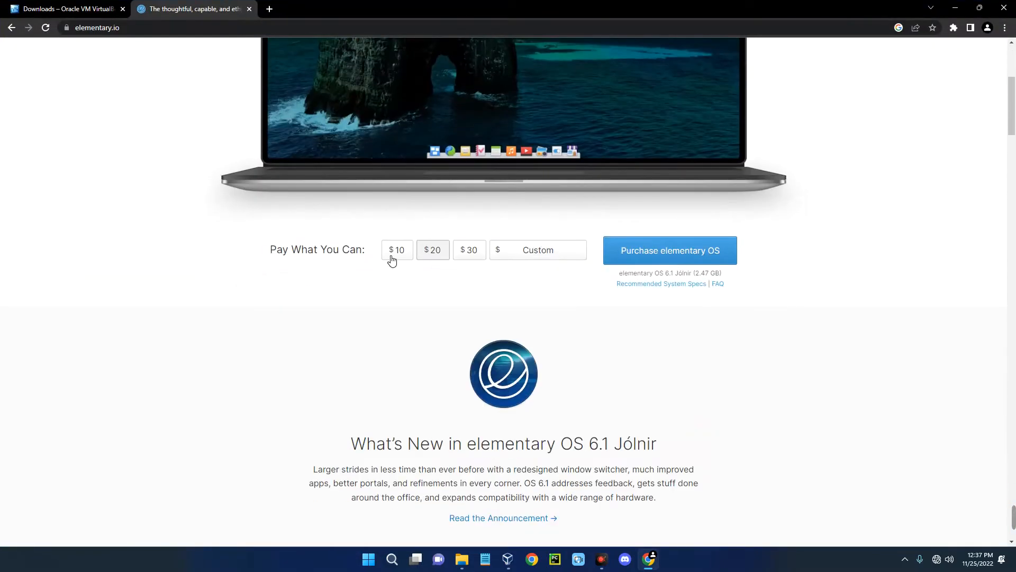
left_click(392, 250)
left_click(468, 251)
left_click(526, 251)
left_click(526, 251)
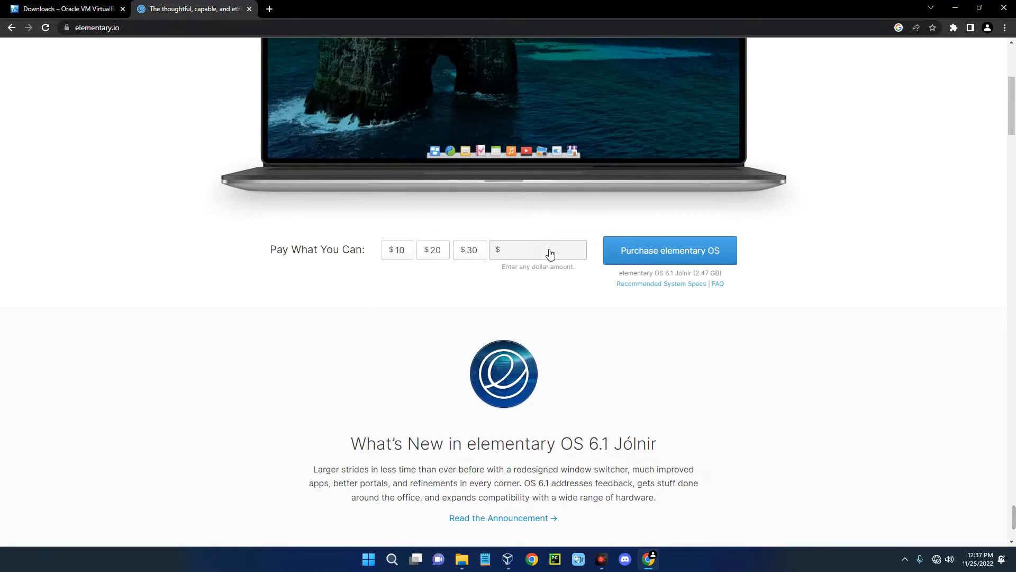
left_click(568, 262)
left_click(576, 277)
left_click(548, 251)
type("0")
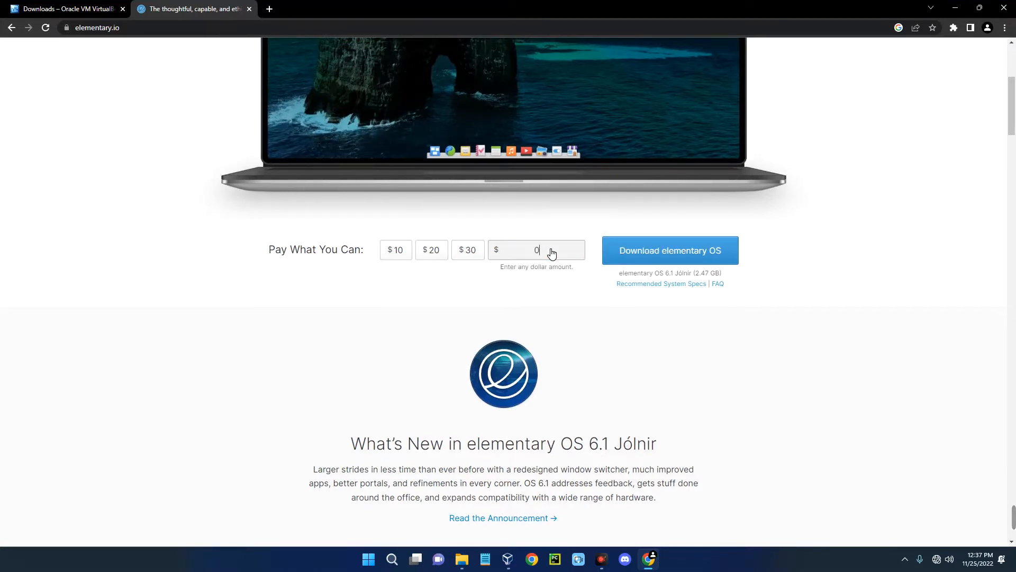
left_click(583, 270)
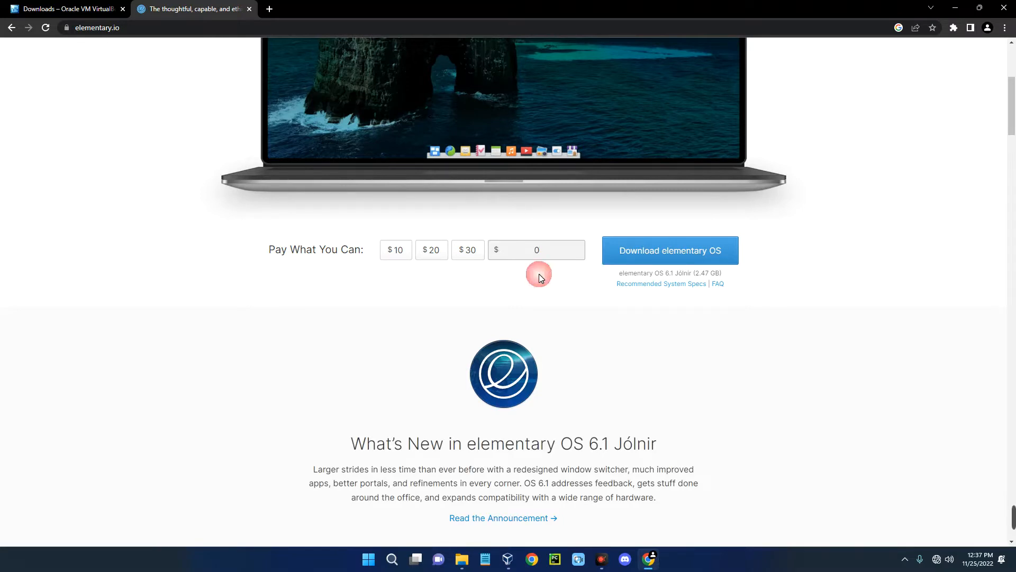
left_click(522, 249)
- Download the elementary OS 6.1 ISO from a localized server, then pause and cancel it
left_click(630, 251)
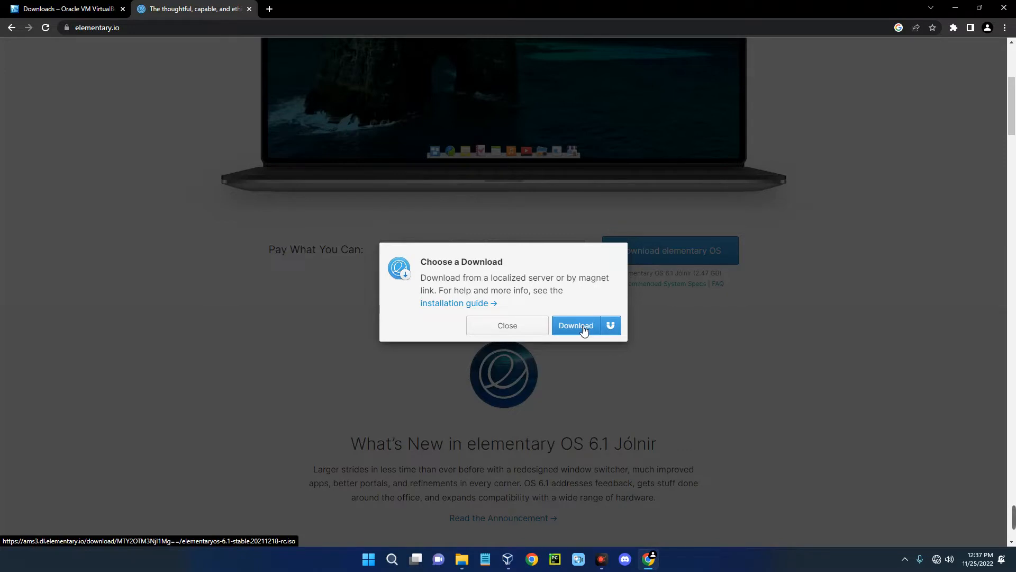
left_click(579, 328)
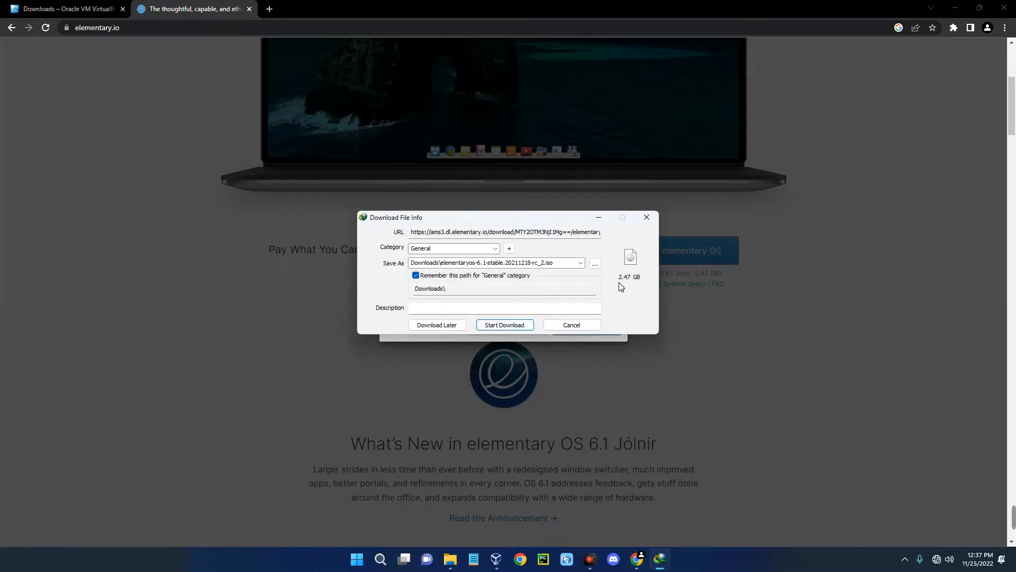
left_click(503, 325)
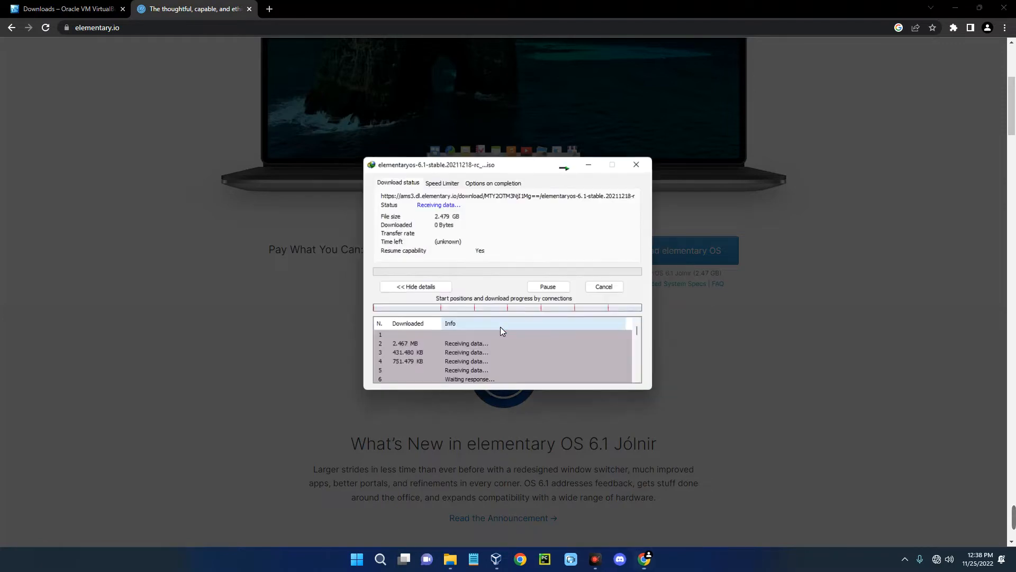
left_click(547, 286)
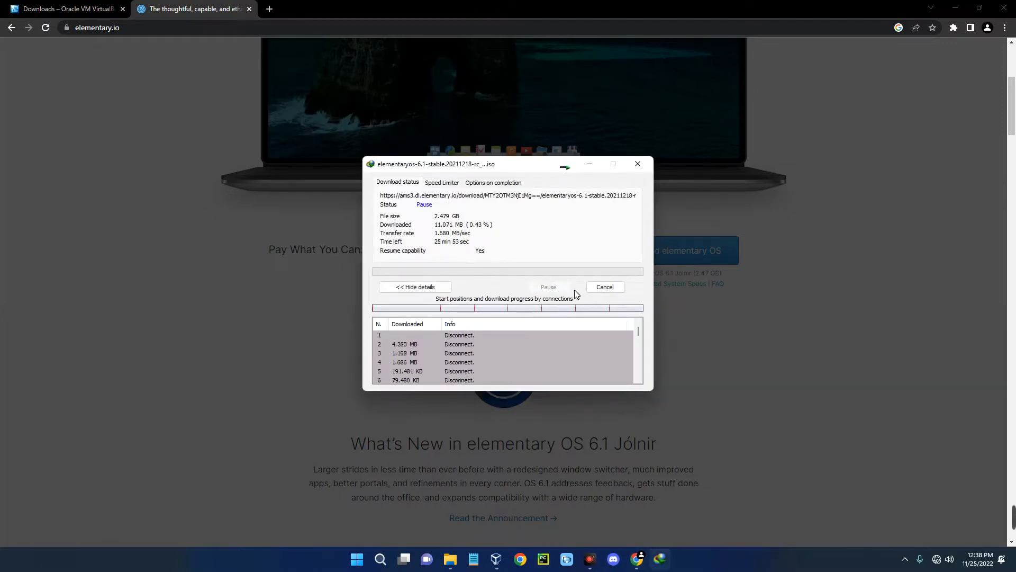
left_click(605, 287)
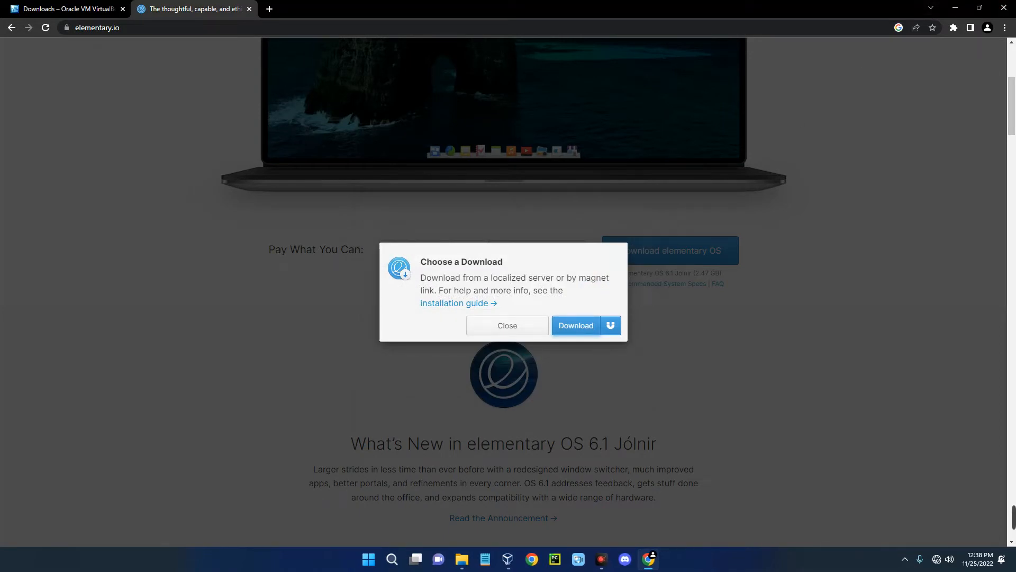
- Close Chrome, find the 2.47 GB elementaryos ISO in Downloads, then restore VirtualBox Manager
left_click(1005, 8)
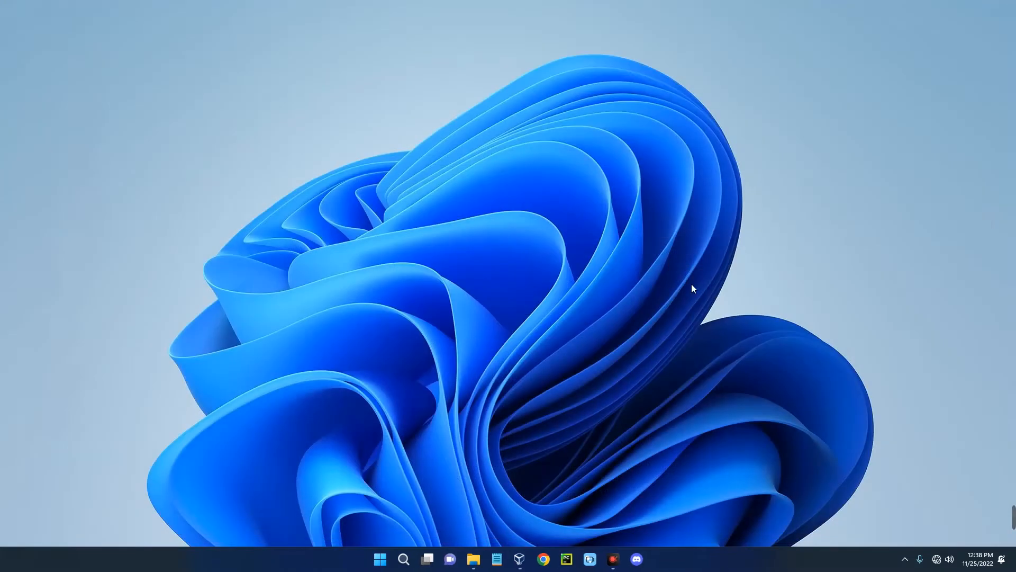
left_click(473, 559)
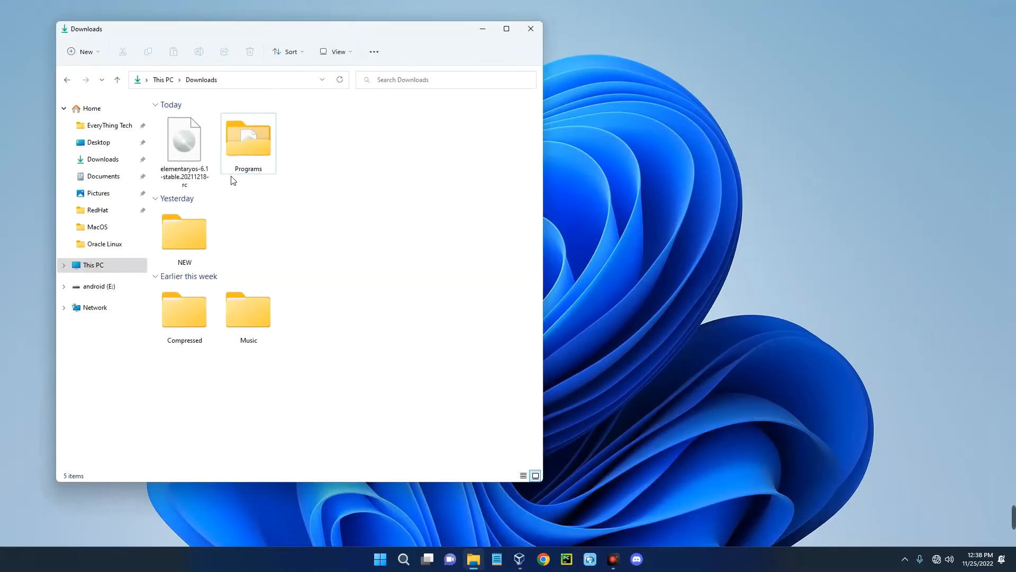
left_click(197, 161)
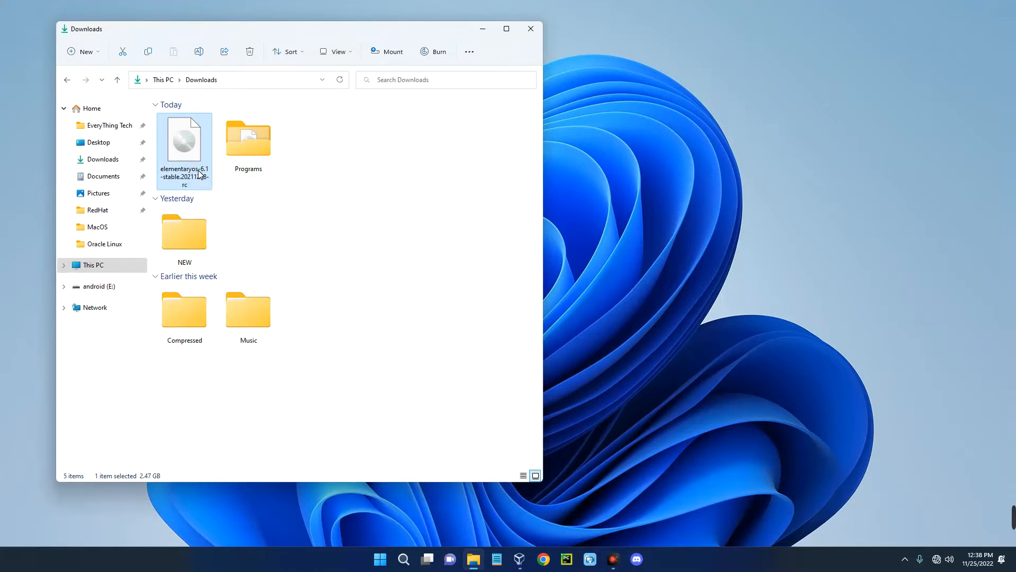
left_click(483, 29)
left_click(518, 551)
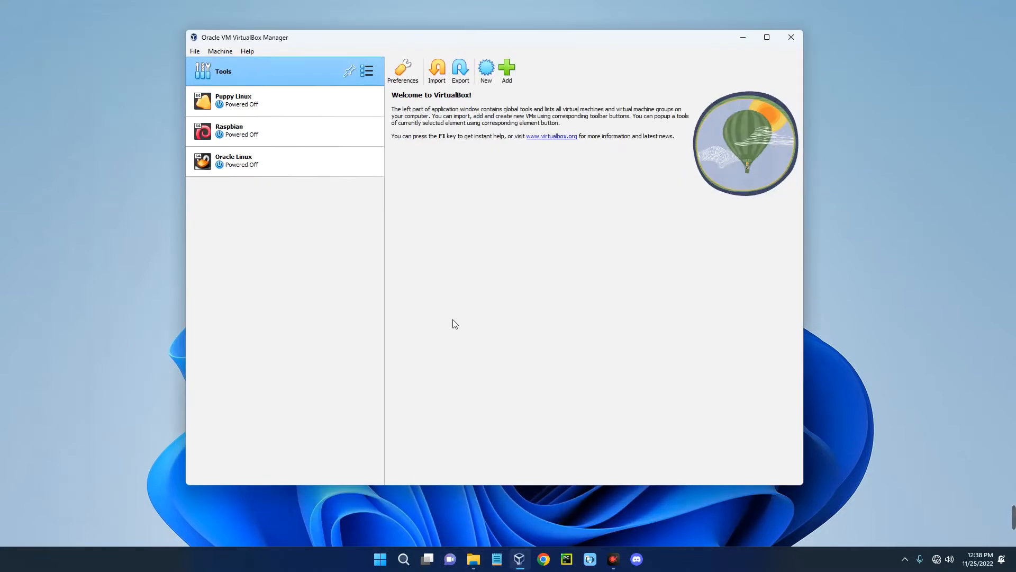
- Start a new VM named 'Elementary OS', type Linux, version Ubuntu (64-bit), showing its Hardware section
left_click(487, 68)
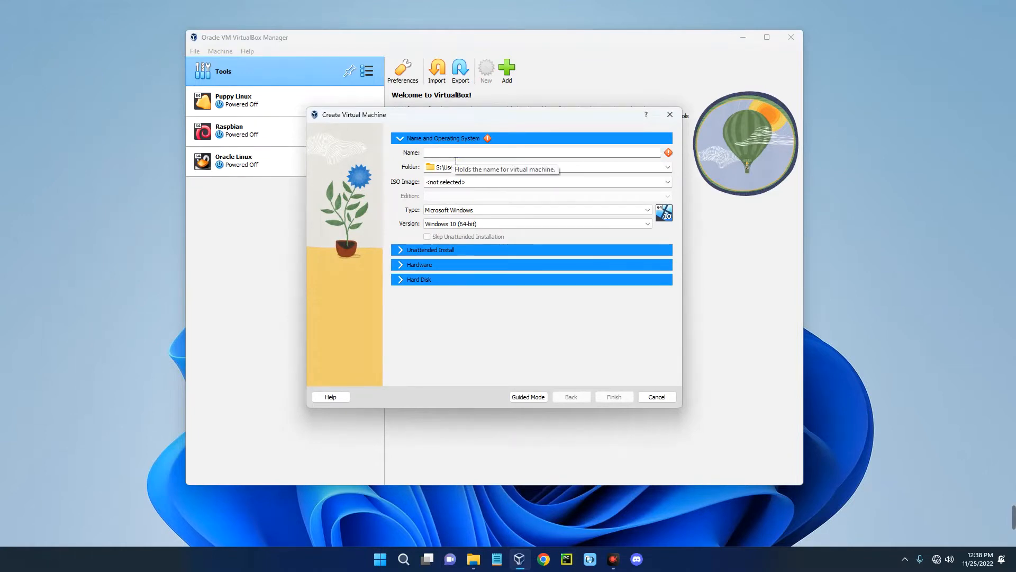
type("Elementary OS")
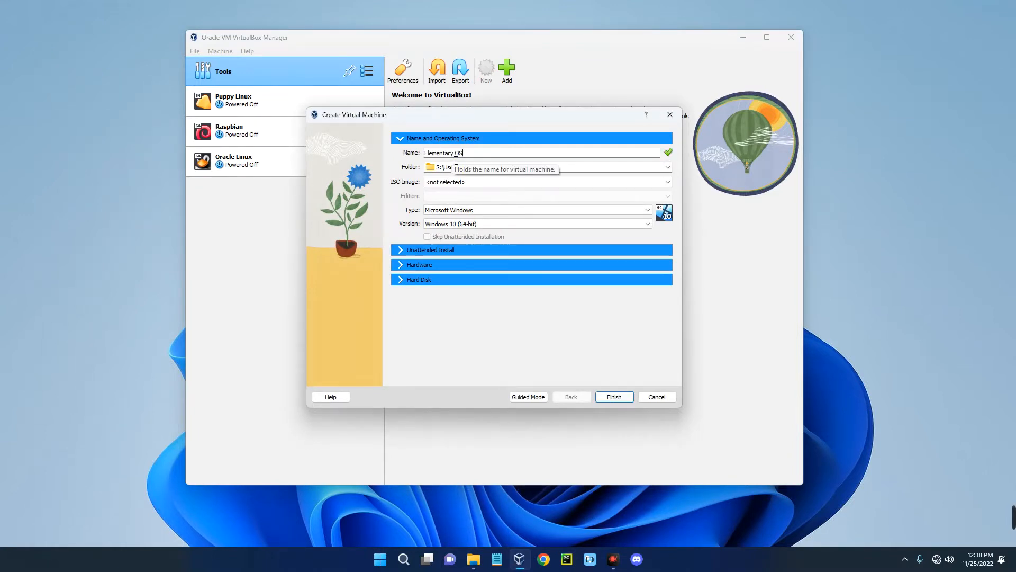
left_click(457, 210)
left_click(456, 226)
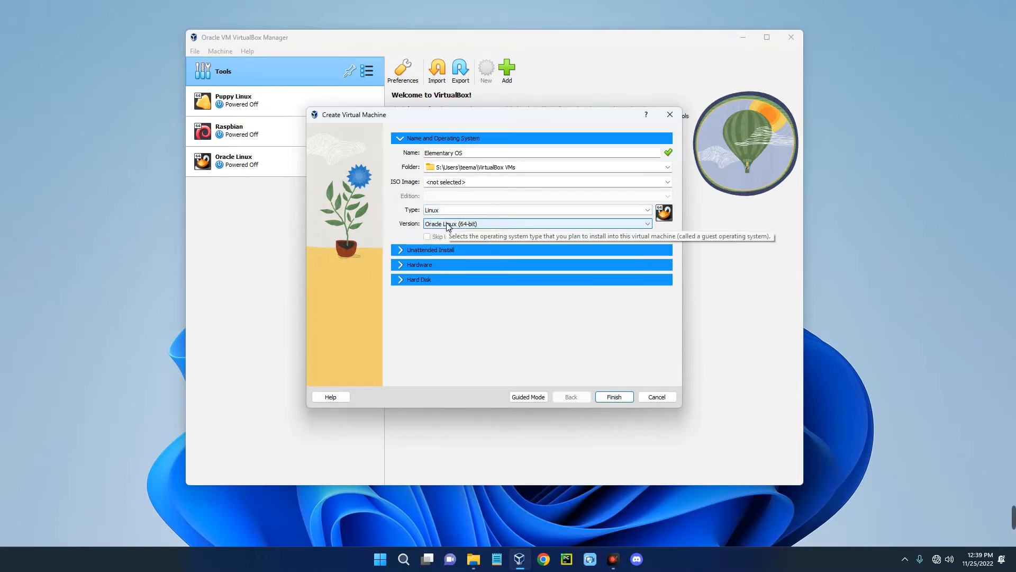
left_click(449, 225)
scroll(469, 288, "down", 6)
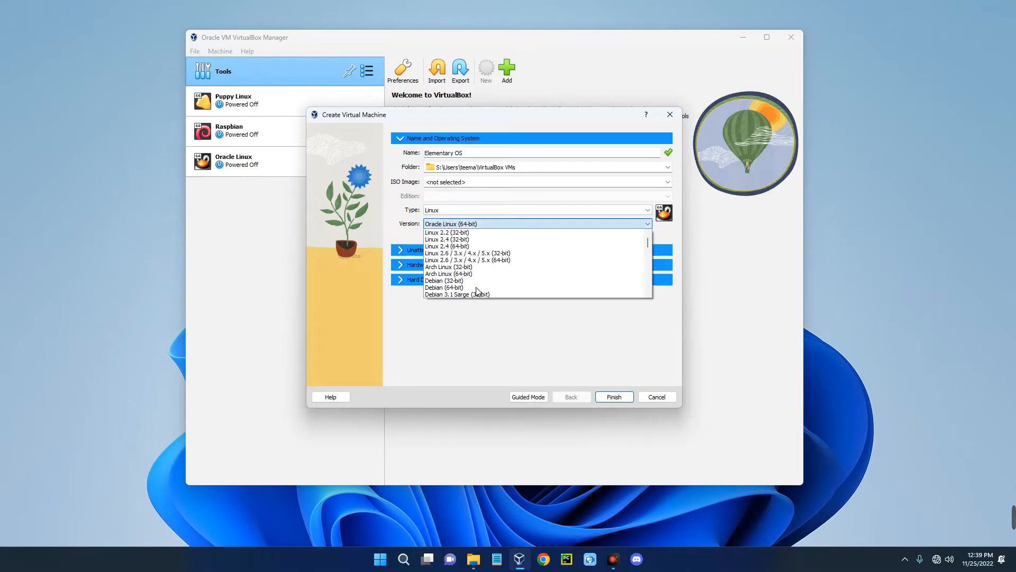
scroll(476, 292, "down", 10)
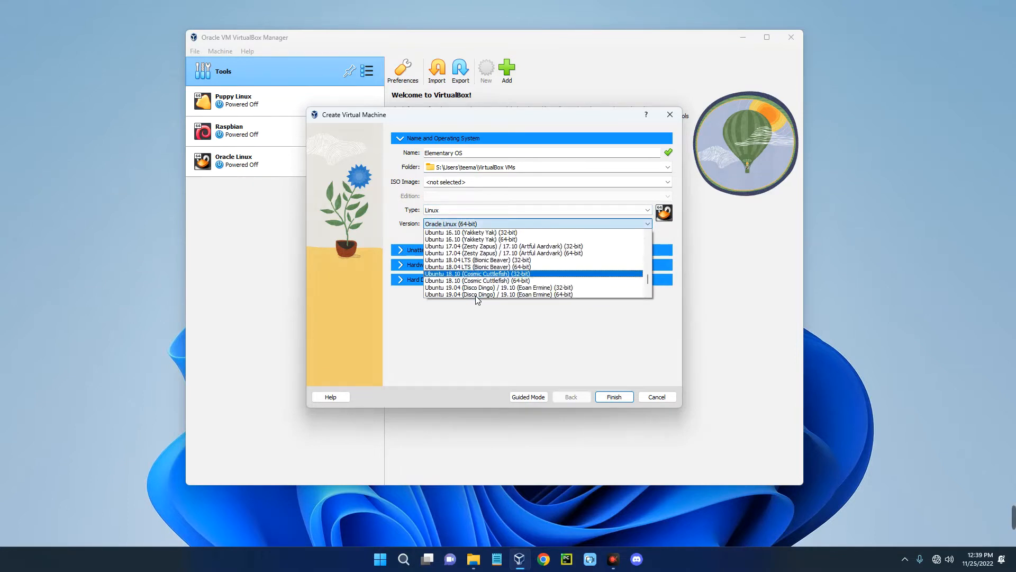
scroll(433, 282, "up", 7)
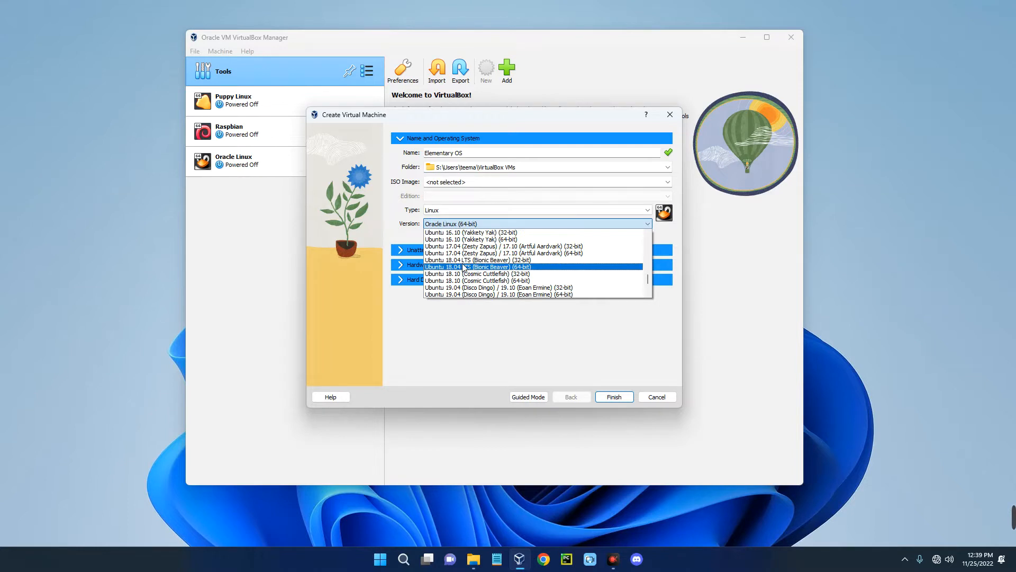
scroll(463, 268, "down", 2)
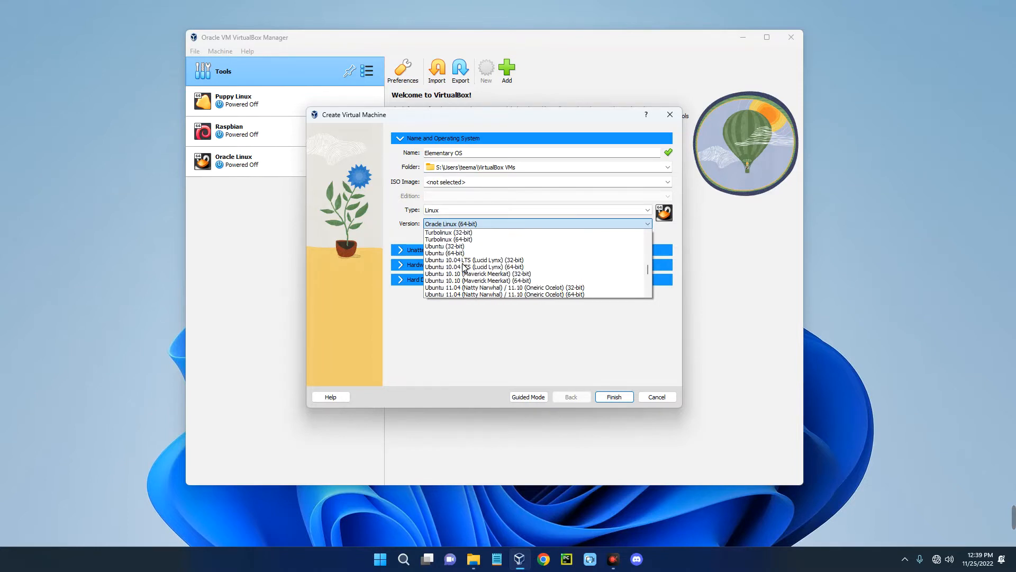
left_click(446, 253)
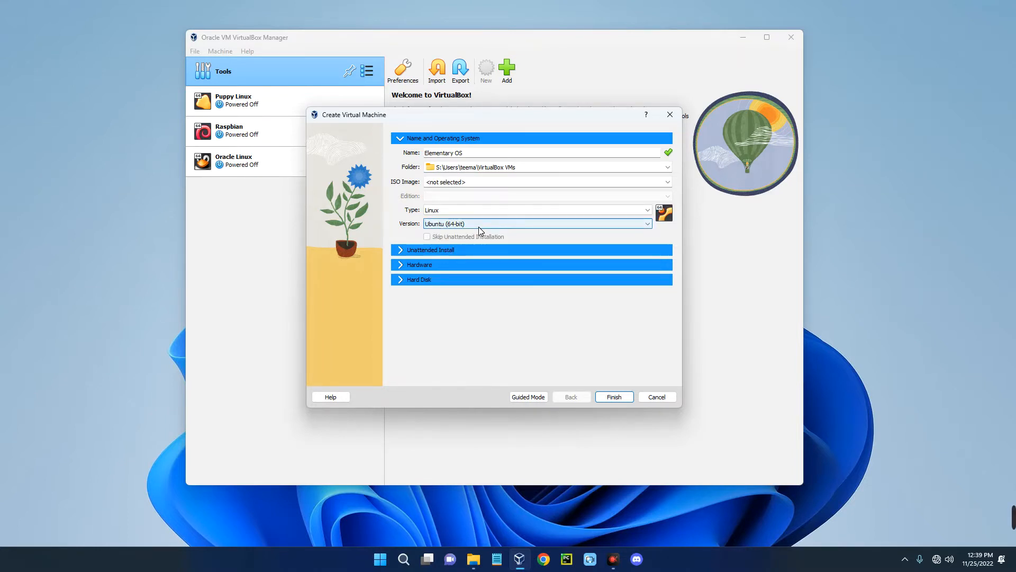
left_click(403, 265)
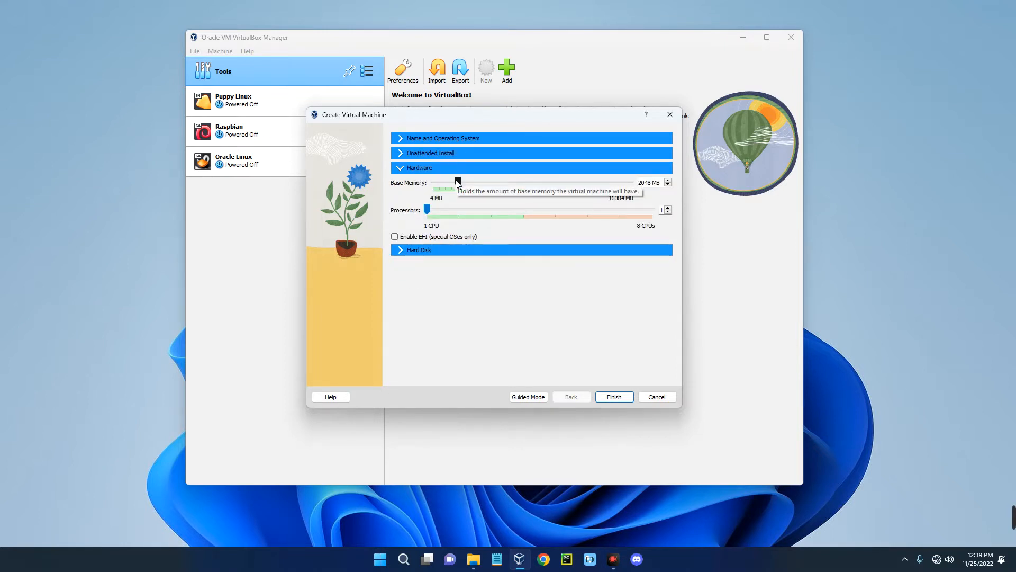
- Set the VM's base memory to 4308 MB and its processor count to 3
left_click_drag(457, 180, 481, 182)
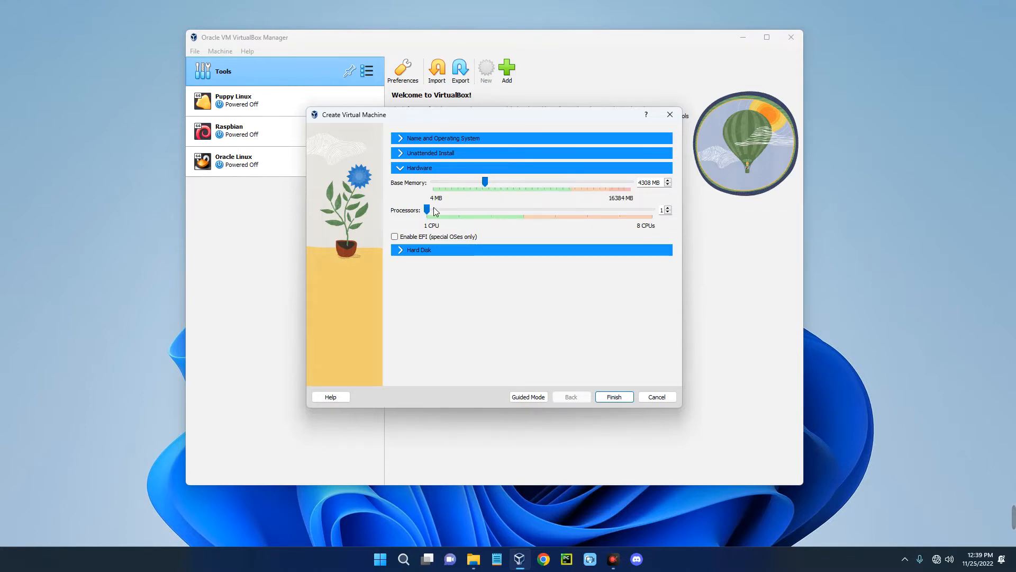
left_click(494, 212)
- Size the new virtual hard disk to 46.59 GB and finish creating the Elementary OS VM
left_click(402, 252)
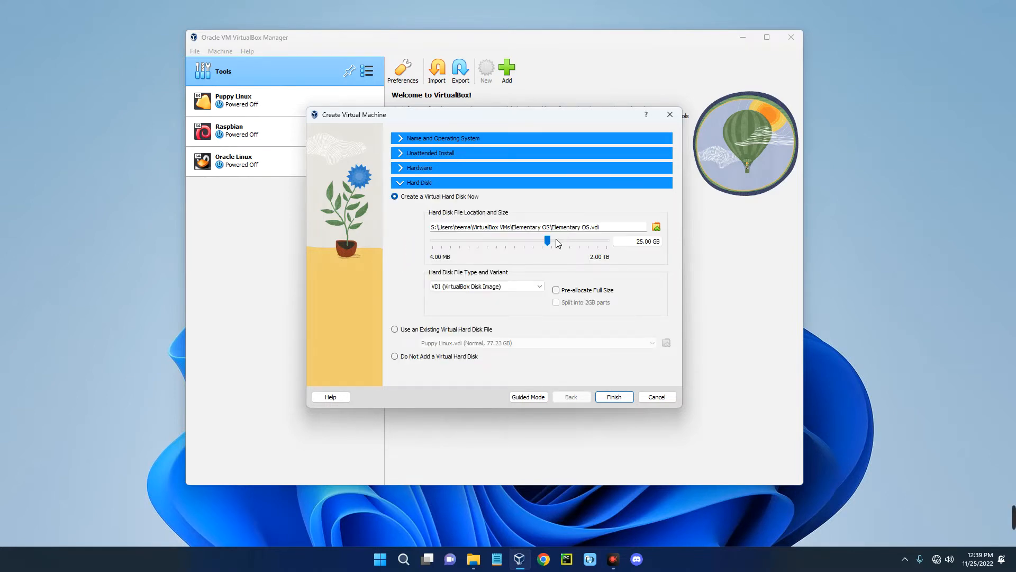
left_click_drag(548, 241, 557, 246)
left_click_drag(554, 243, 560, 241)
left_click(611, 401)
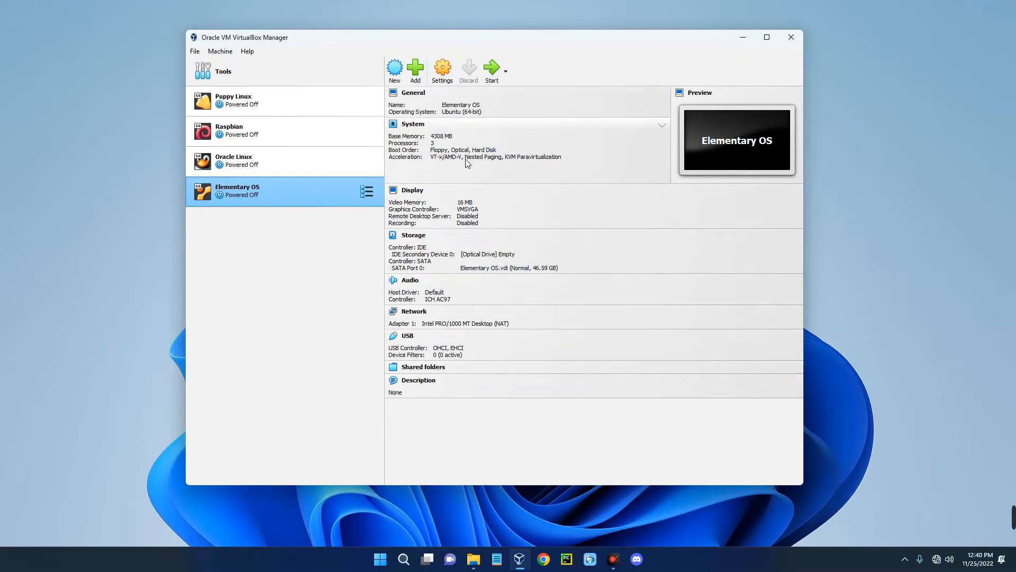
- In Elementary OS settings, check System, then set video memory to 128 MB and enable 3D acceleration
left_click(437, 79)
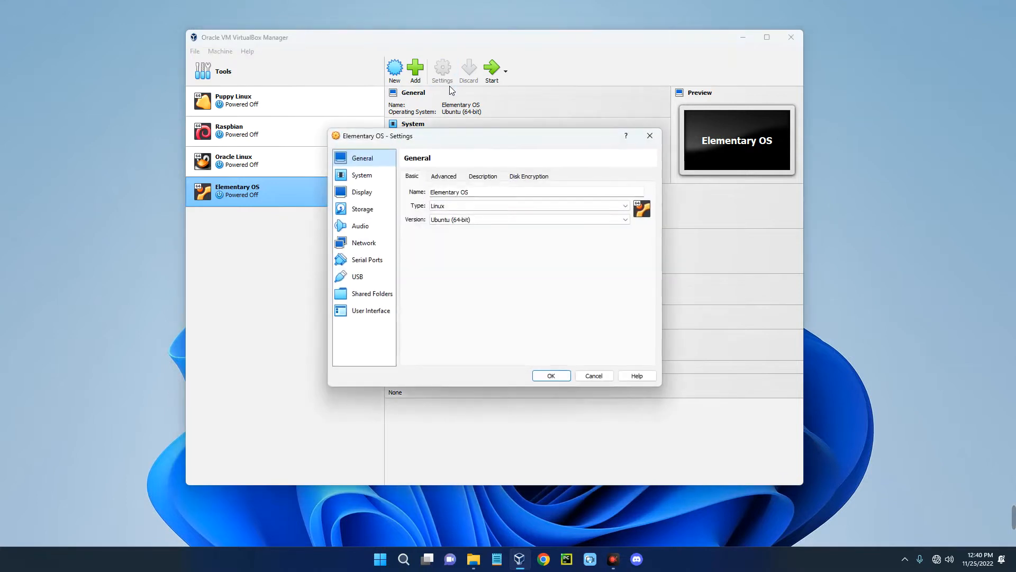
left_click(369, 172)
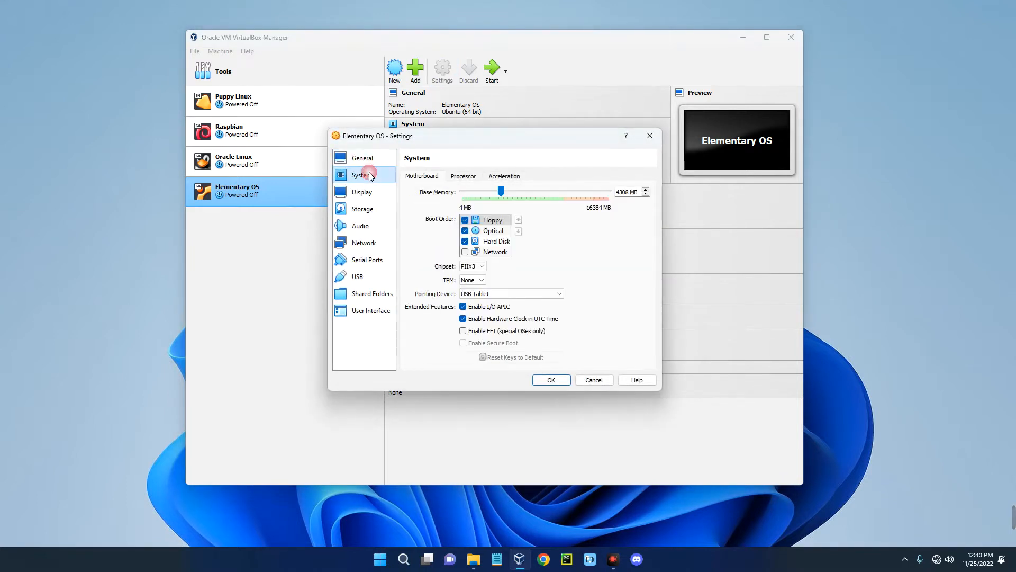
left_click(465, 180)
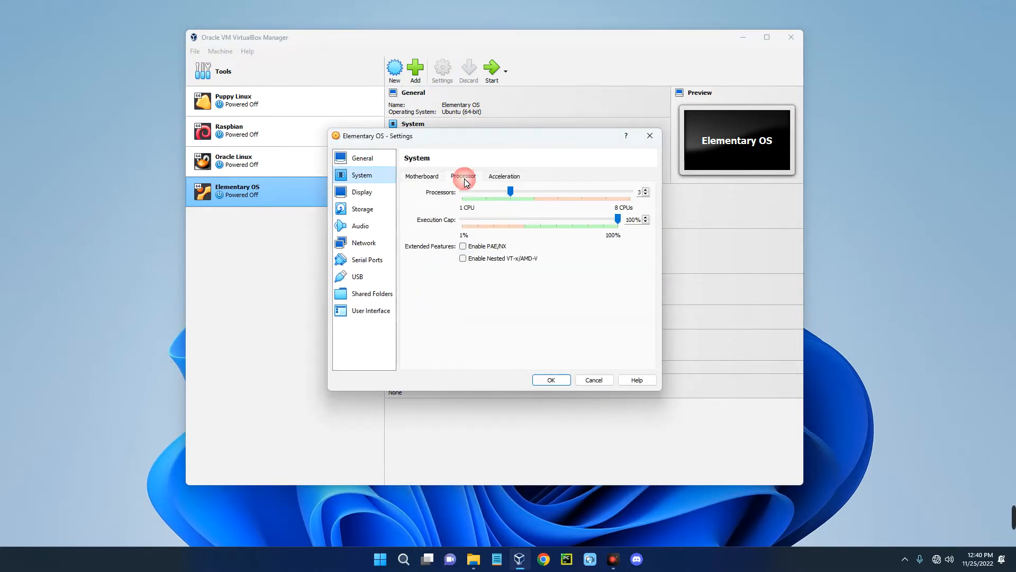
left_click(429, 177)
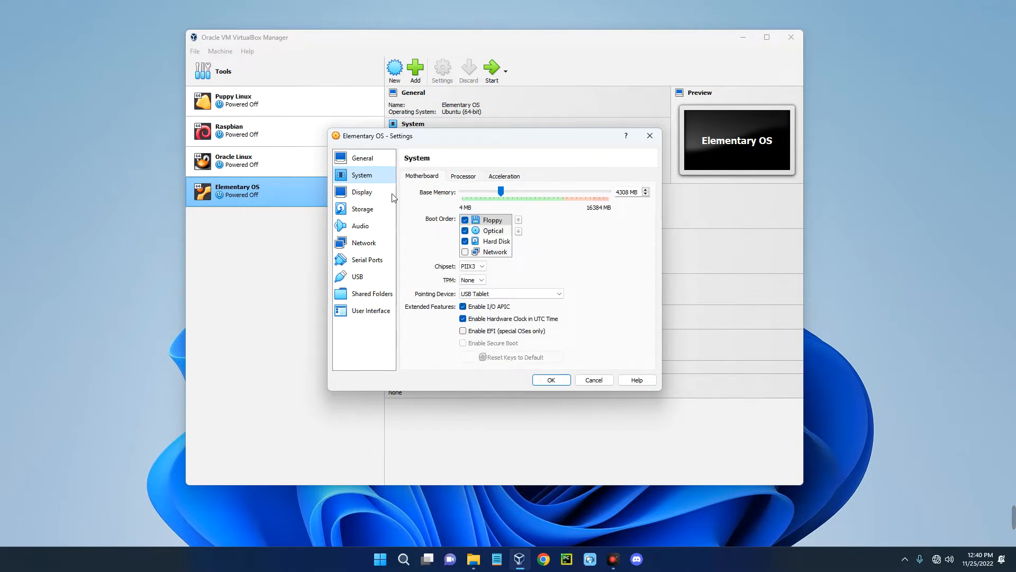
left_click(352, 192)
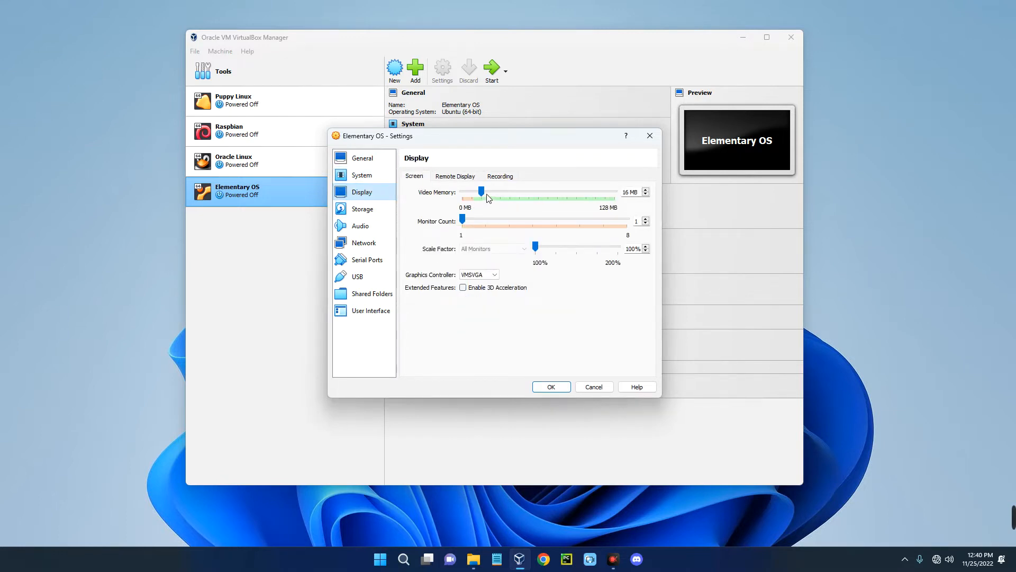
left_click_drag(487, 194, 633, 200)
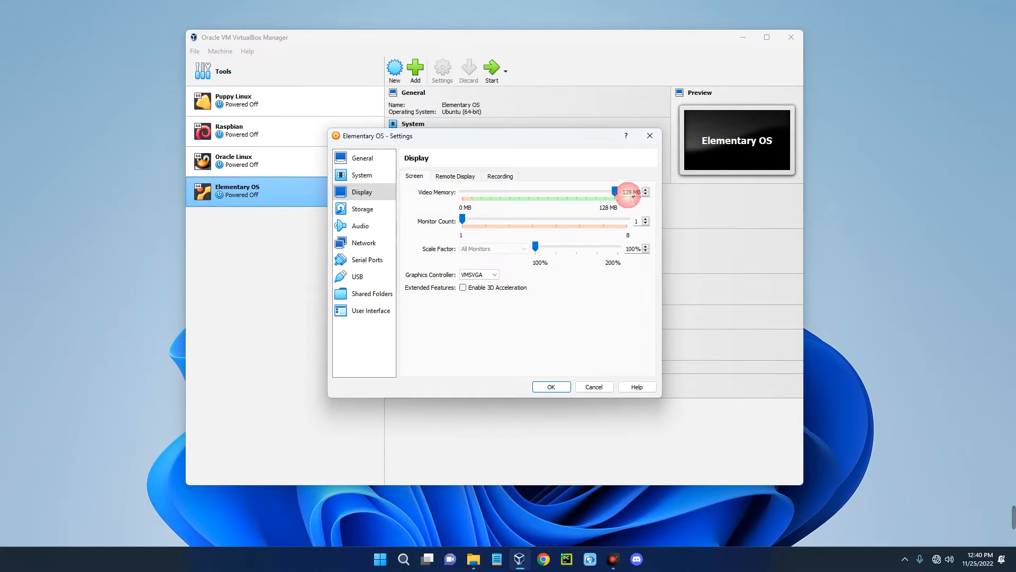
left_click(463, 289)
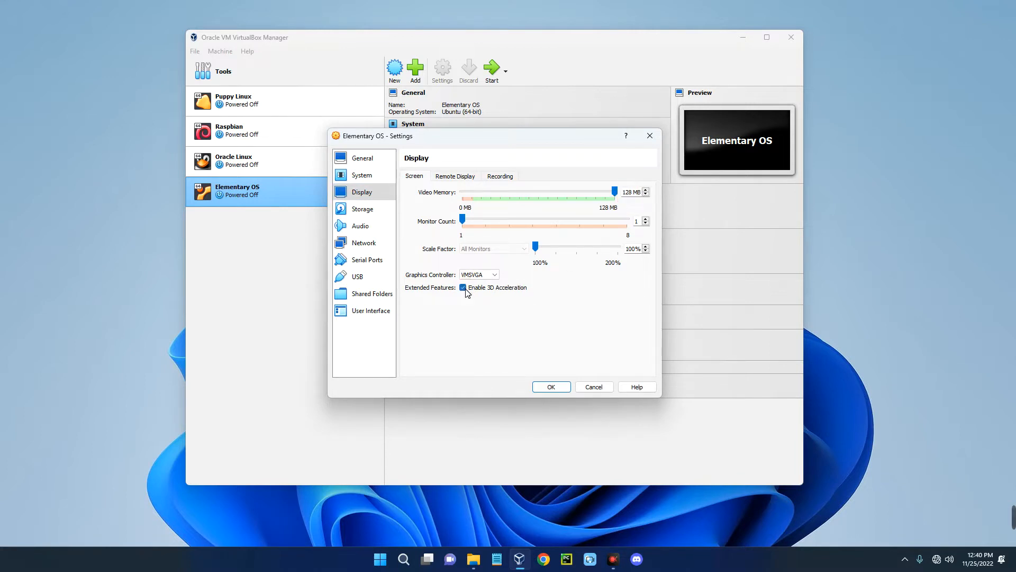
- Load elementaryos-6.1-stable.20211218-rc.iso into the empty IDE optical drive and save the settings with OK
left_click(363, 208)
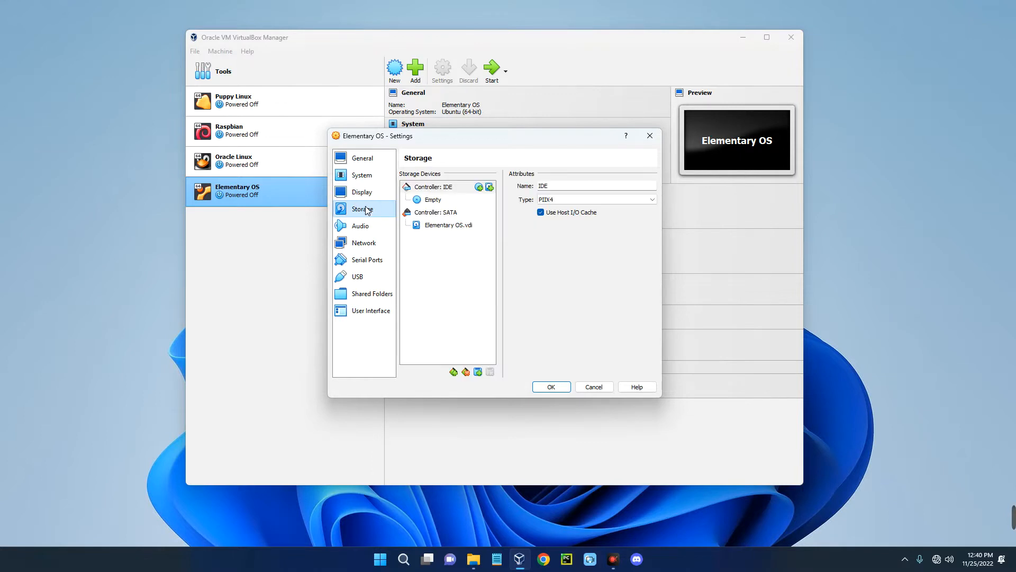
left_click(428, 189)
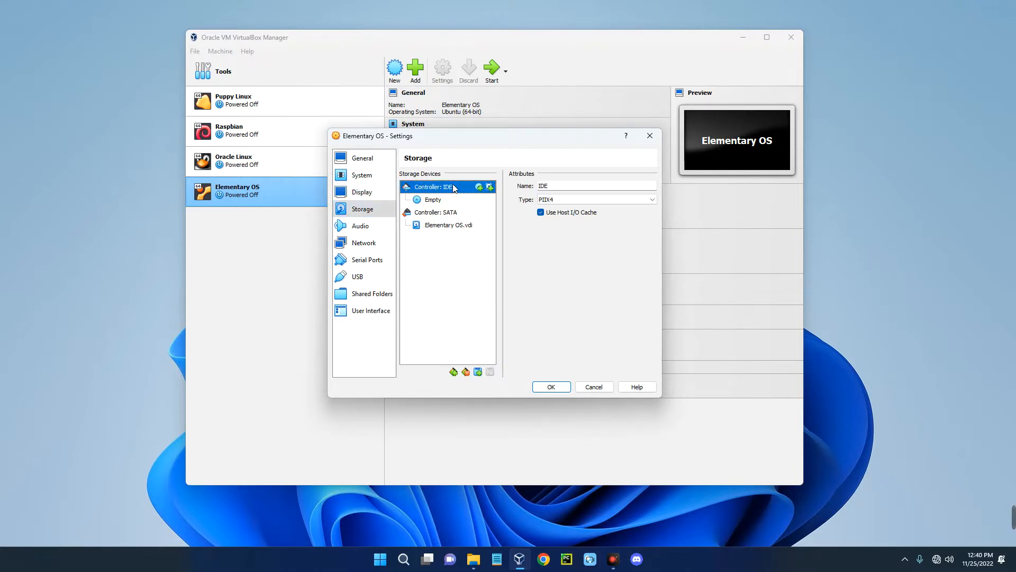
left_click(420, 203)
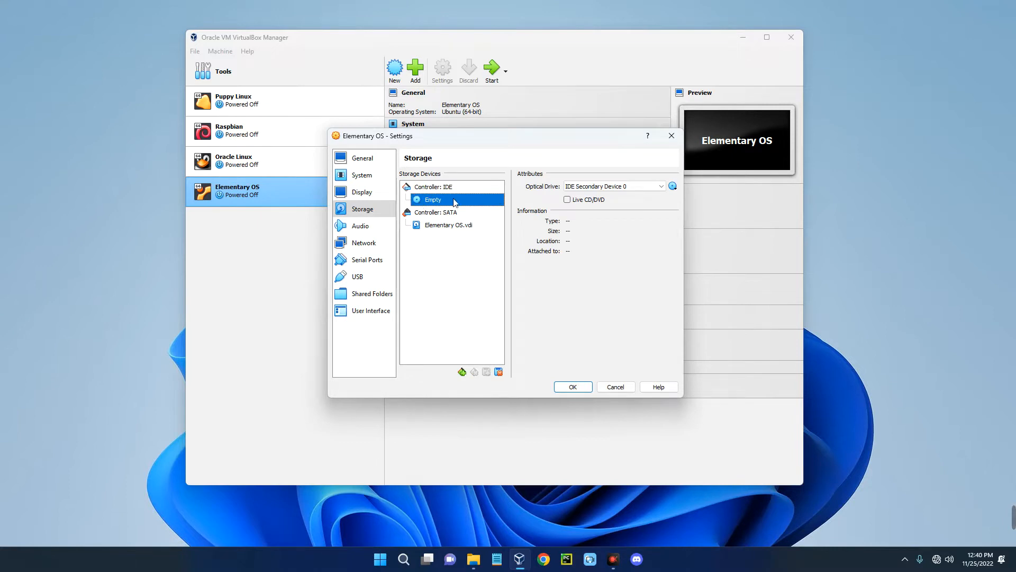
left_click(673, 187)
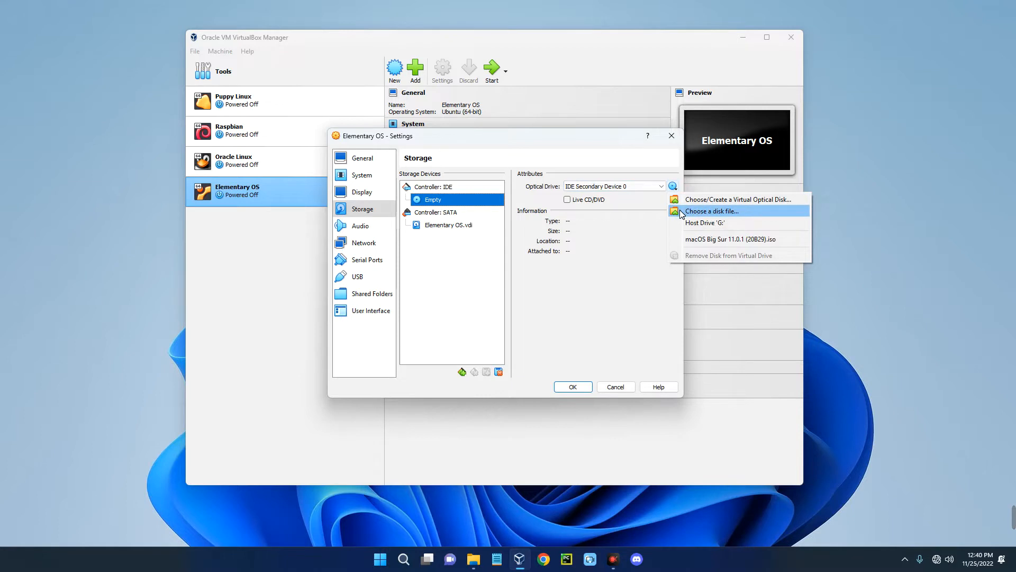
left_click(681, 211)
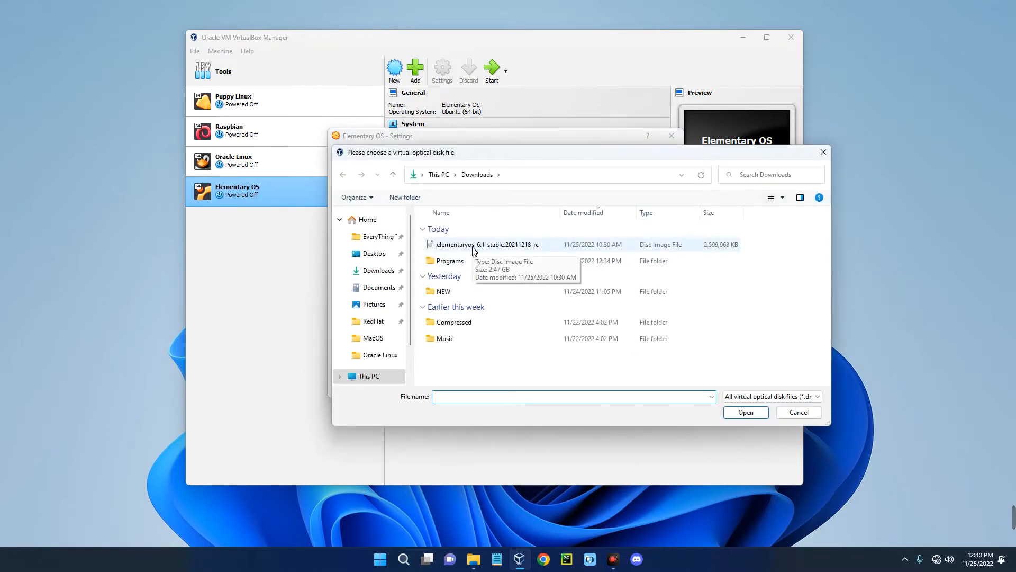
left_click(473, 248)
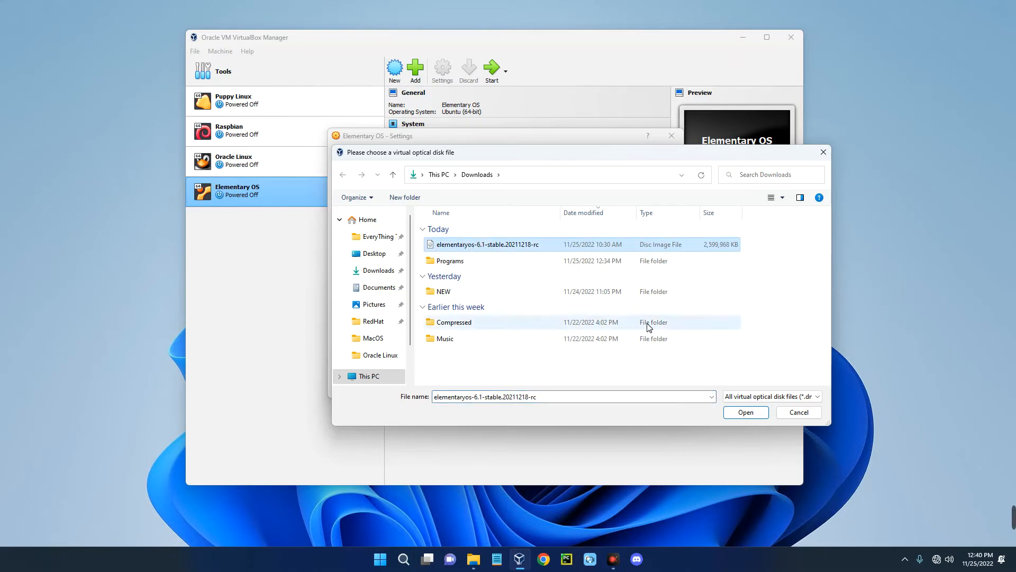
left_click(734, 414)
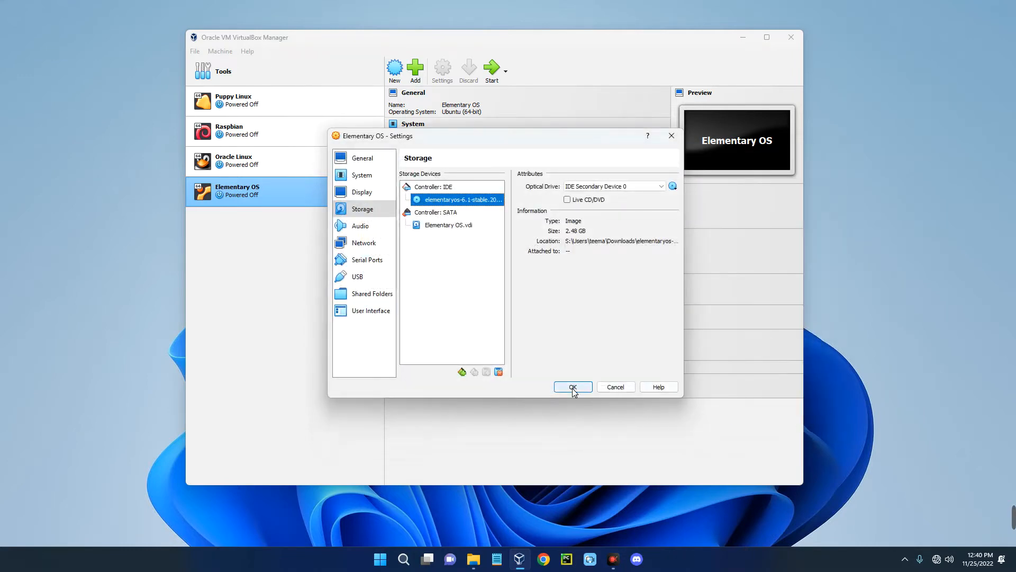
left_click(574, 387)
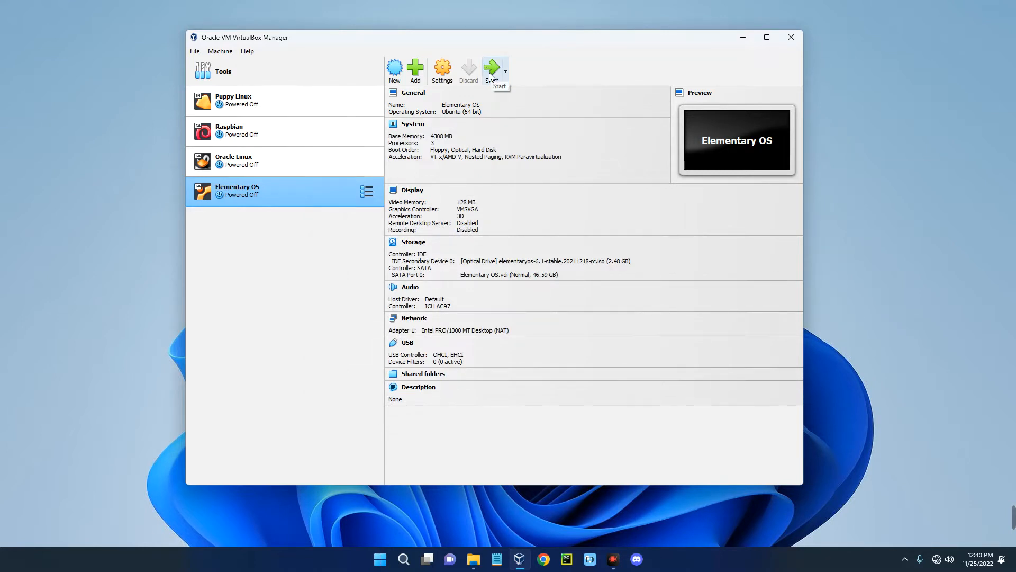
- Start the Elementary OS VM, minimize the Manager, and maximize the VM window
left_click(491, 74)
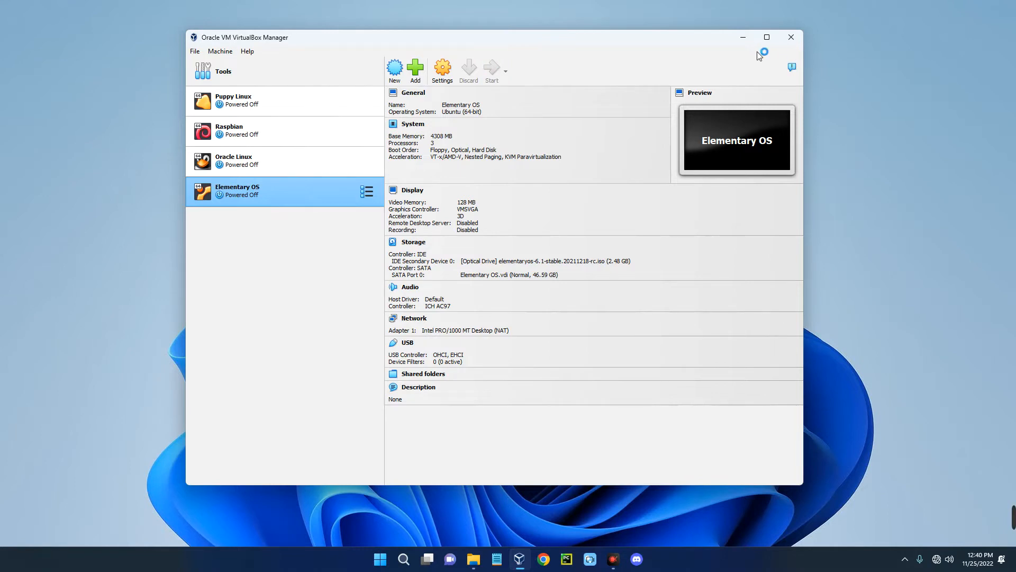
left_click(743, 38)
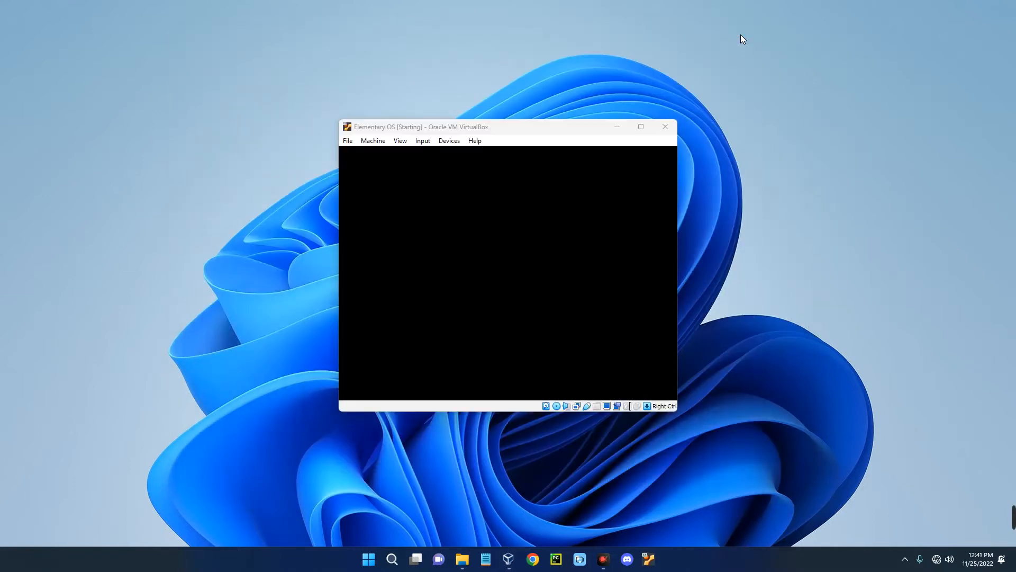
left_click(754, 174)
left_click_drag(590, 131, 539, 126)
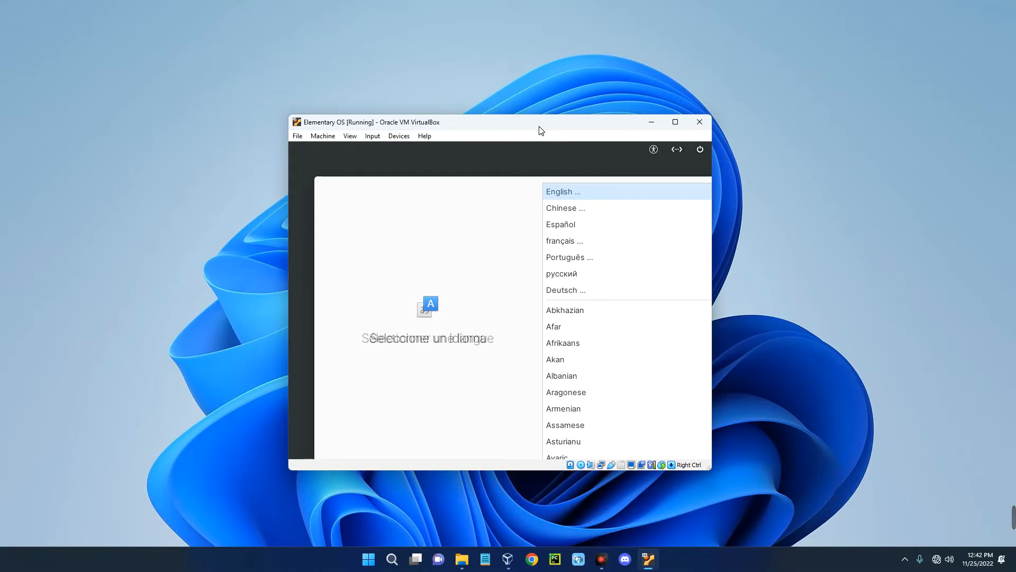
left_click(686, 121)
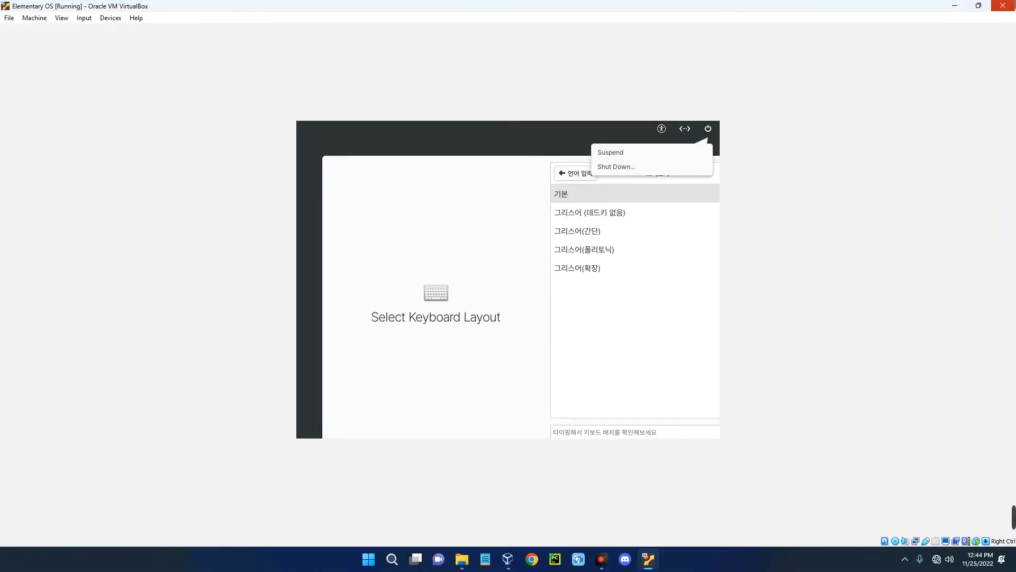
- Power off the Elementary OS machine with 'Power off the machine' in the Close dialog
left_click(1003, 5)
left_click(484, 287)
left_click(466, 305)
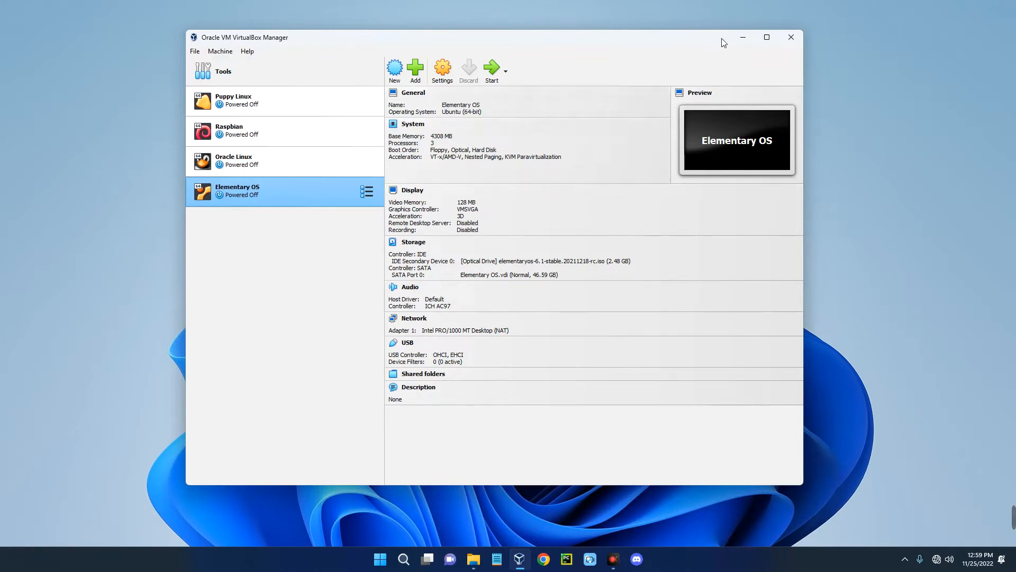
- Search 'virtual' in Chrome and go to the virtualbox.org Downloads page
left_click(543, 559)
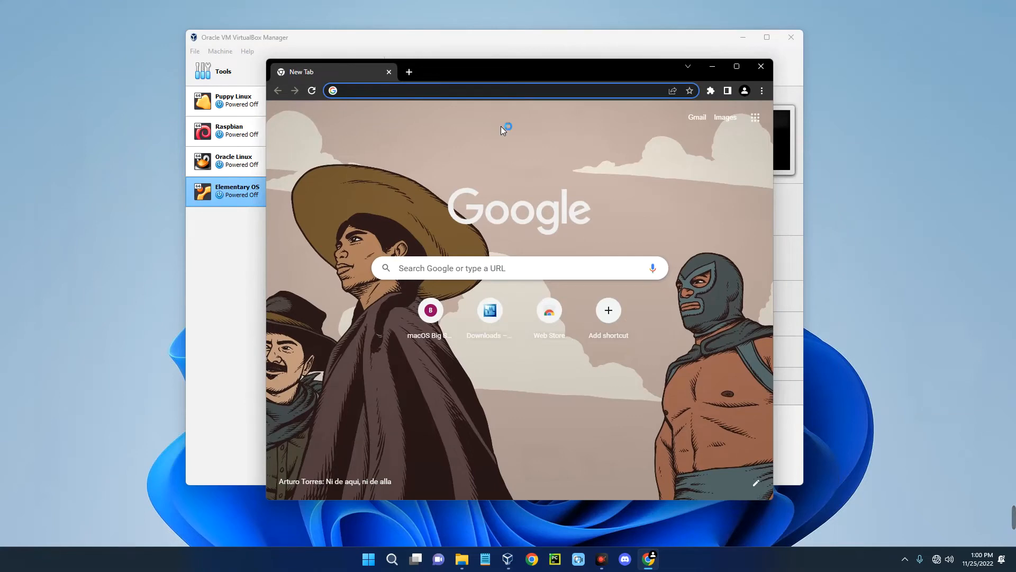
type("virtualbox")
key("Return")
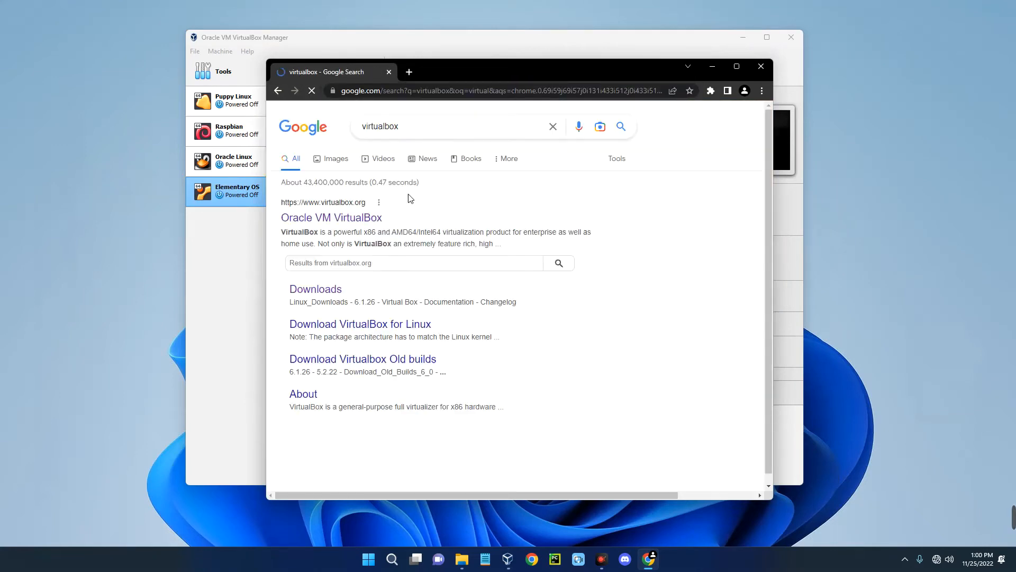
left_click(355, 221)
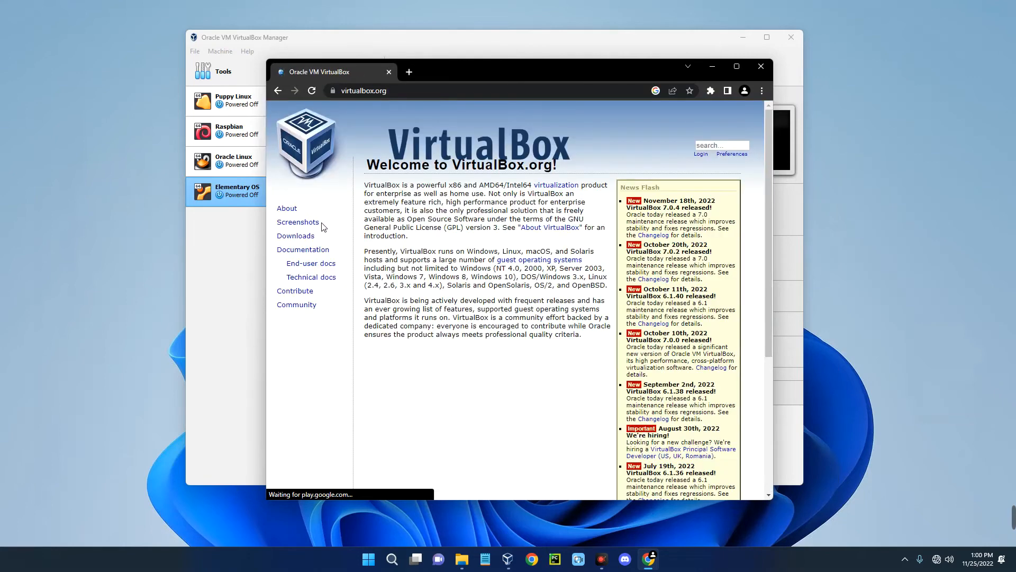
left_click(297, 237)
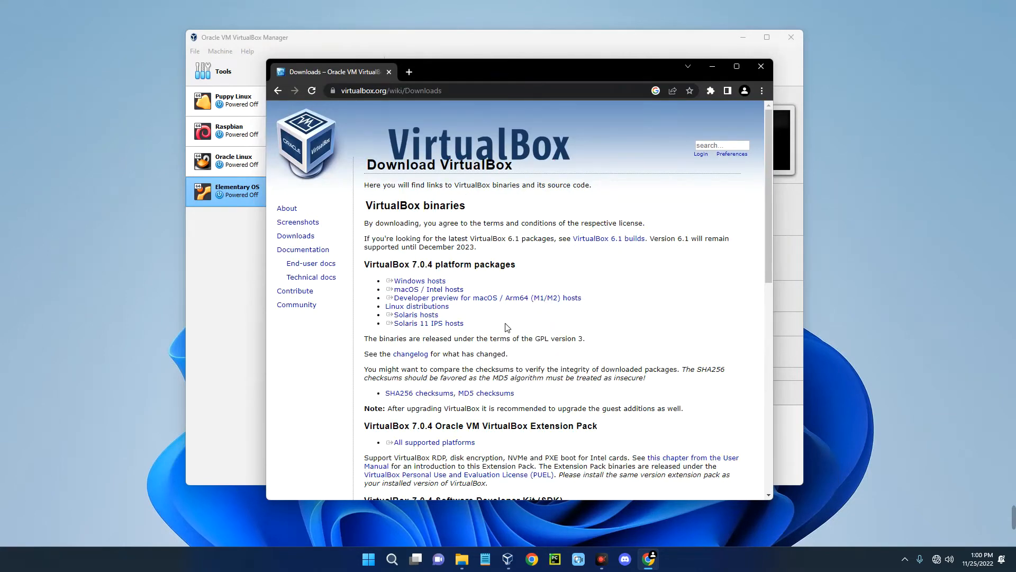
- Download the Extension Pack for All supported platforms, then close Chrome
scroll(528, 274, "down", 2)
left_click_drag(598, 320, 483, 322)
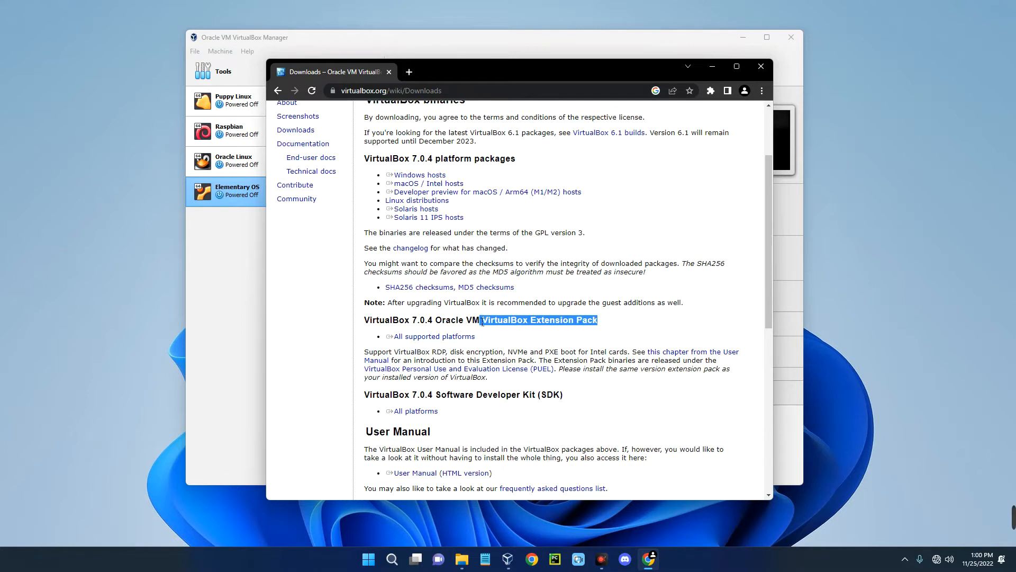
left_click(419, 337)
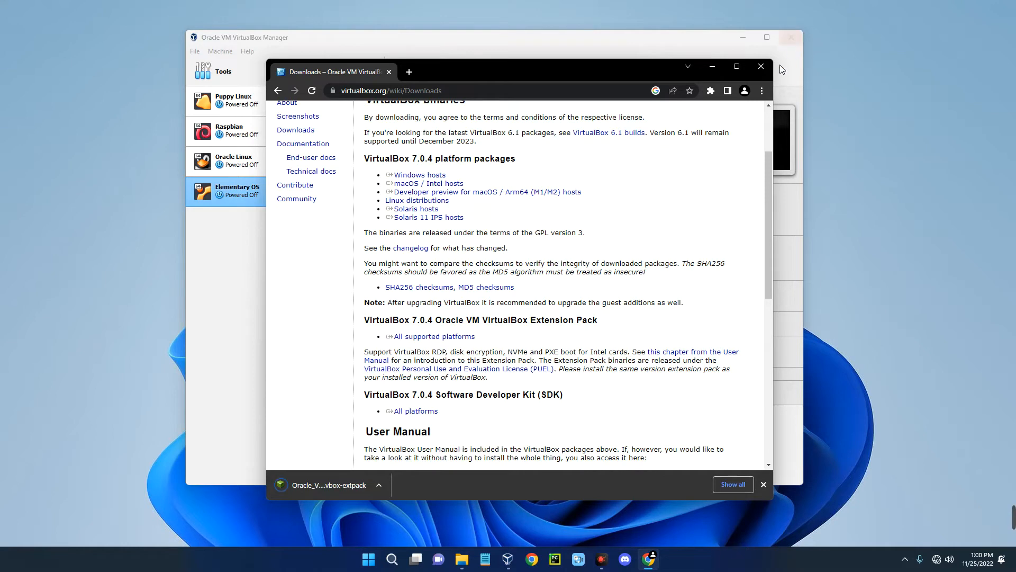
left_click(762, 67)
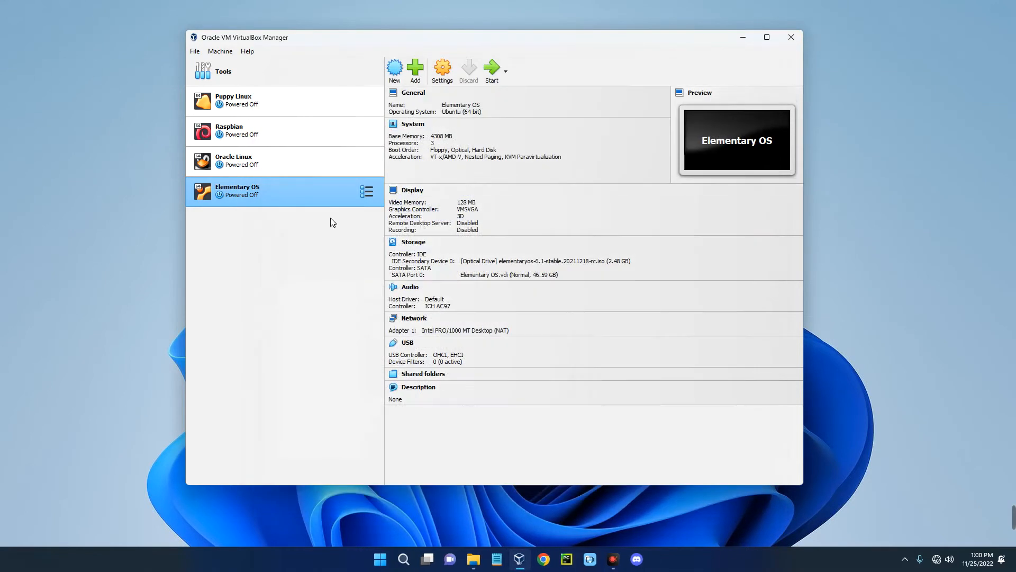
- Open Tools > Extensions and start installing a new extension pack
left_click(328, 78)
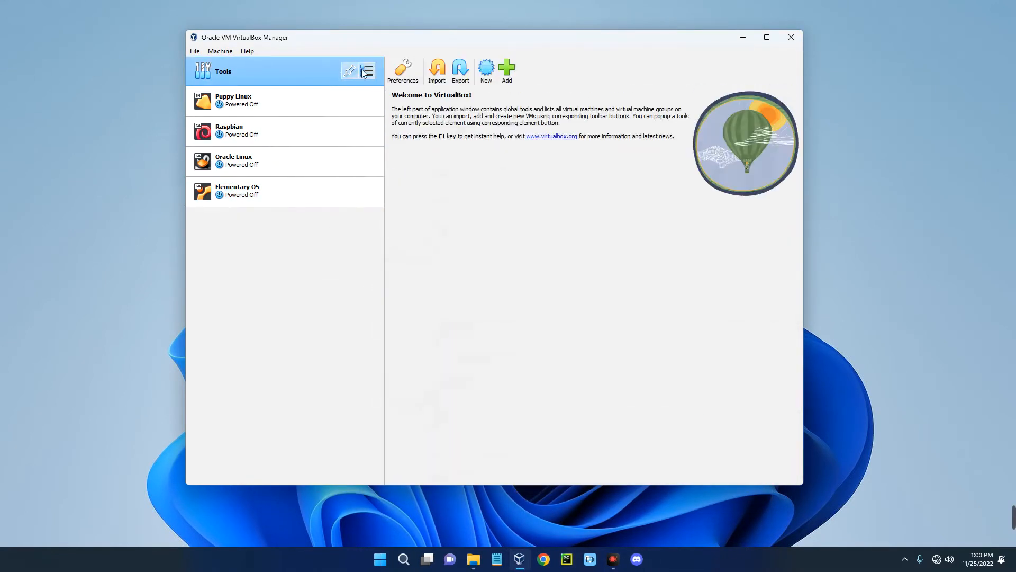
left_click(368, 71)
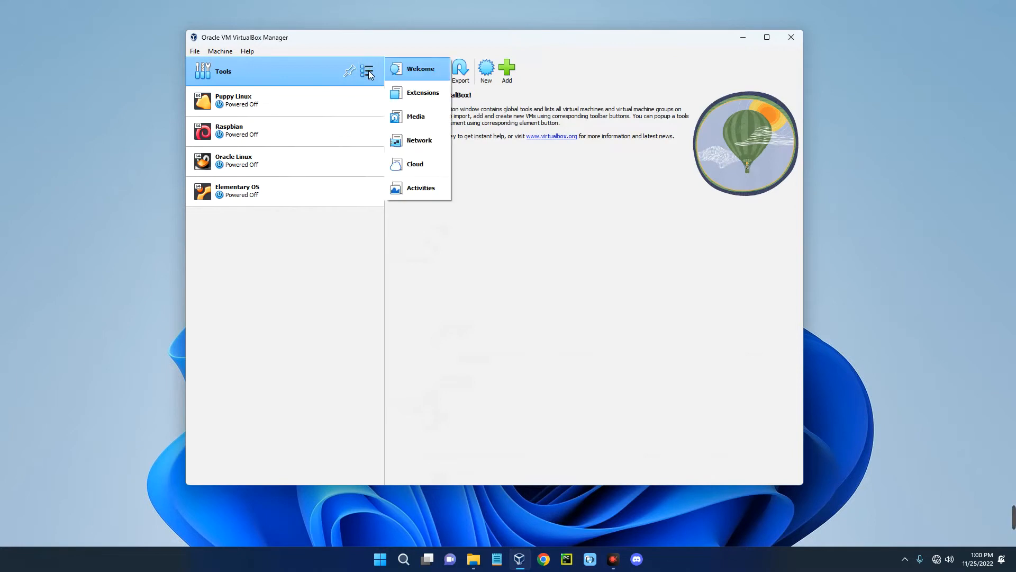
left_click(423, 98)
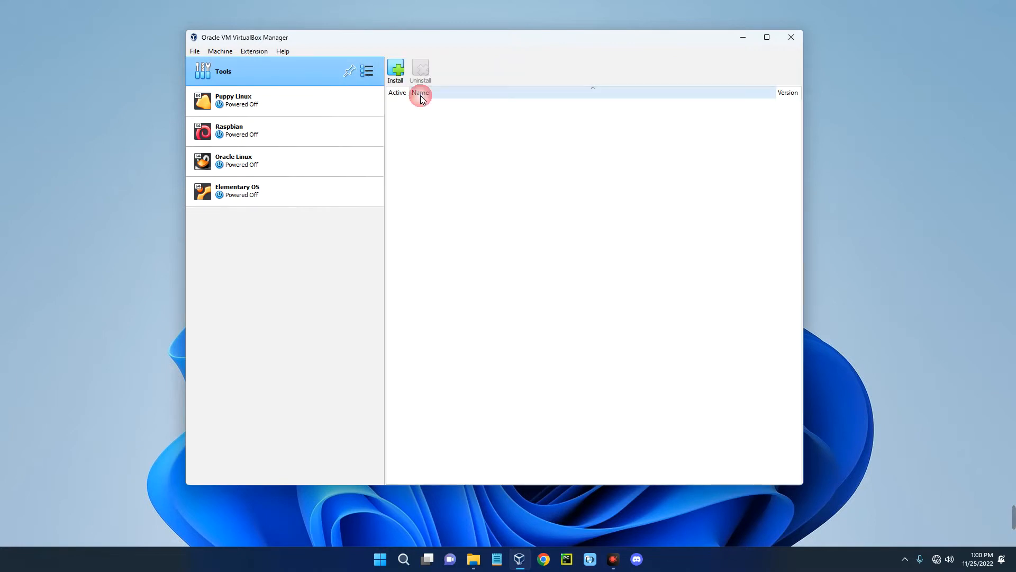
left_click(396, 74)
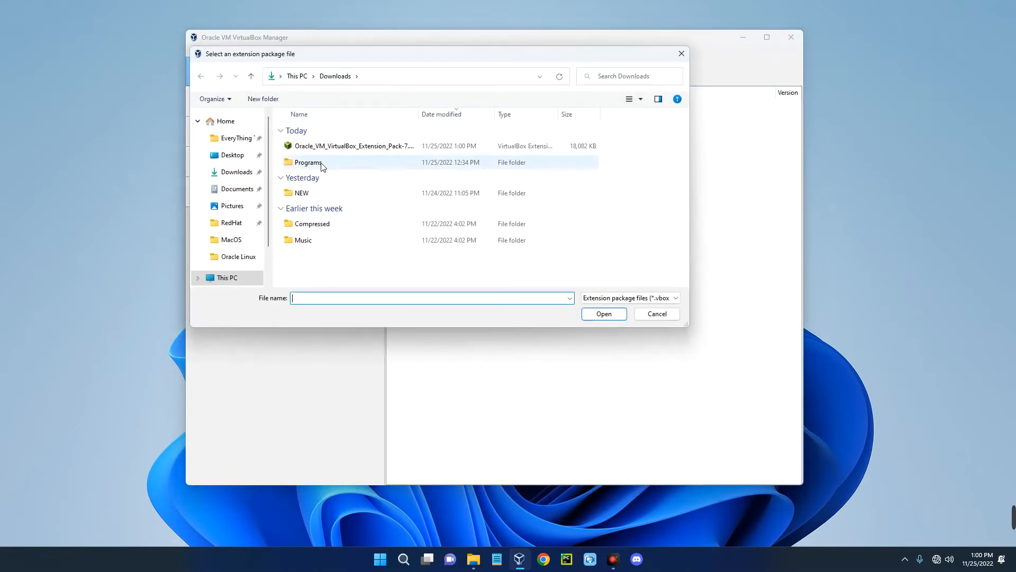
- Install the downloaded 7.0.4 extension pack file from Downloads, accepting its license
left_click(372, 146)
left_click(599, 314)
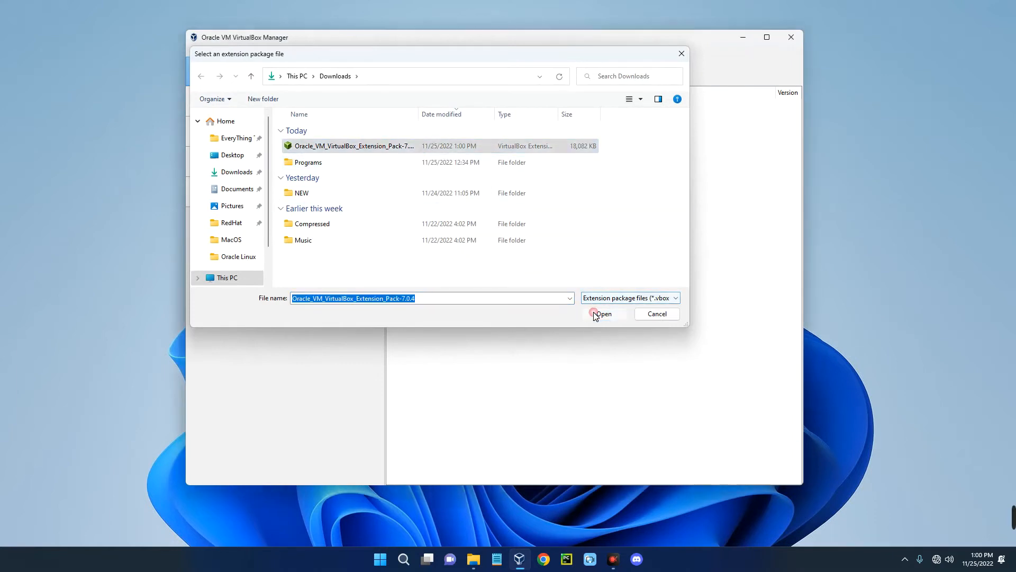
left_click(482, 324)
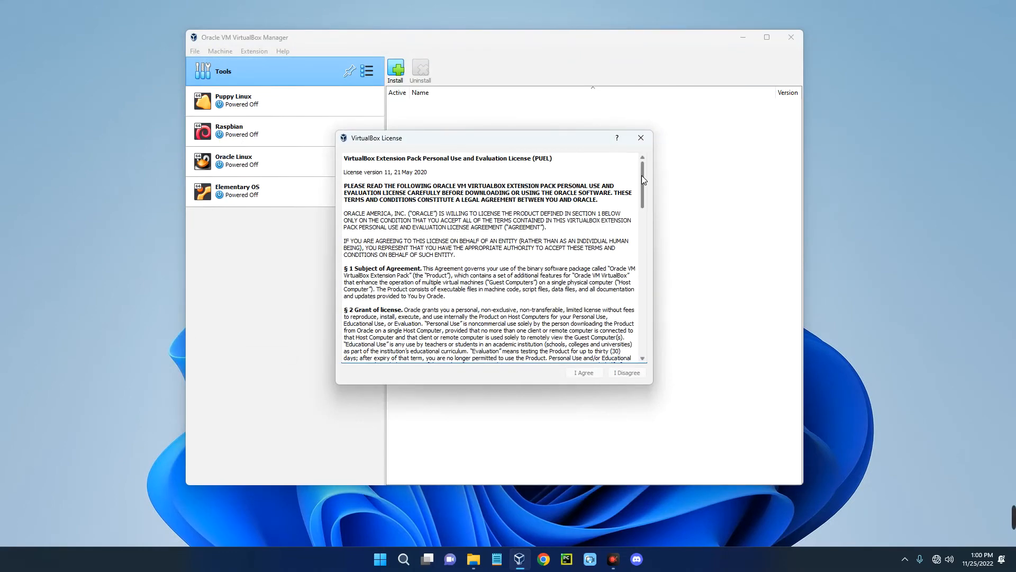
left_click_drag(642, 176, 650, 358)
left_click(585, 373)
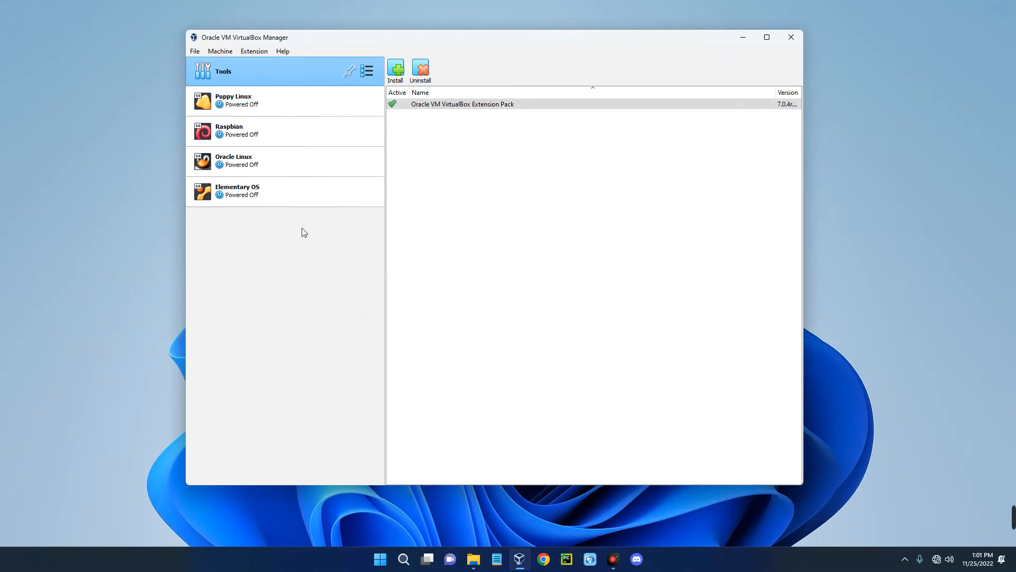
- Tick 'Enable EFI (special OSes only)' under System > Motherboard for Elementary OS
left_click(284, 198)
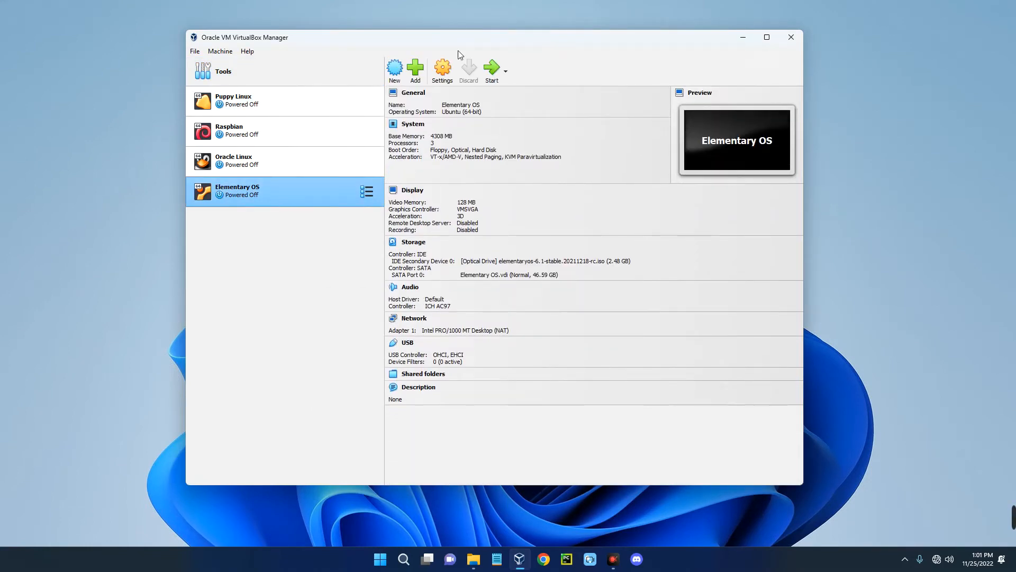
left_click(442, 69)
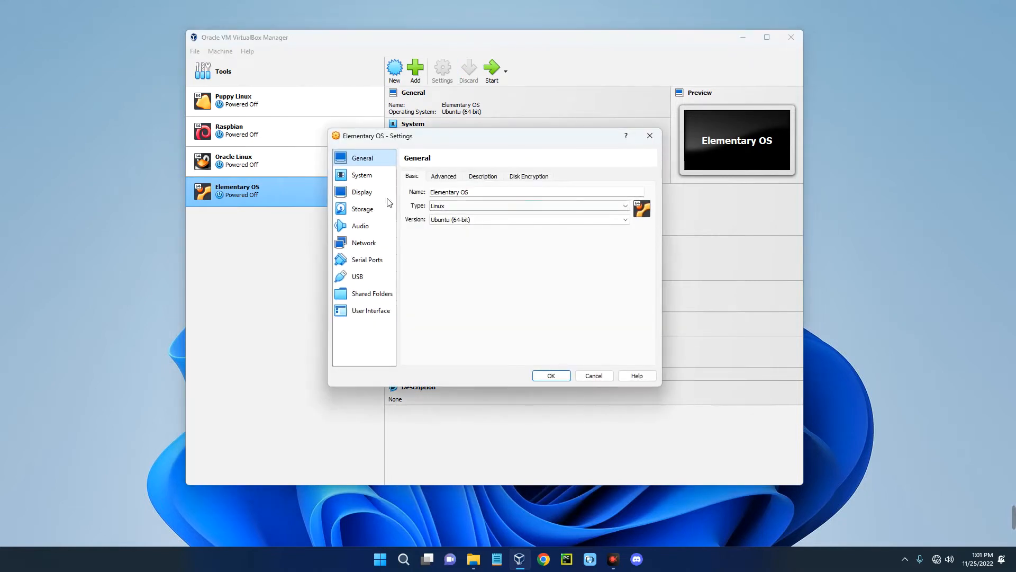
left_click(364, 175)
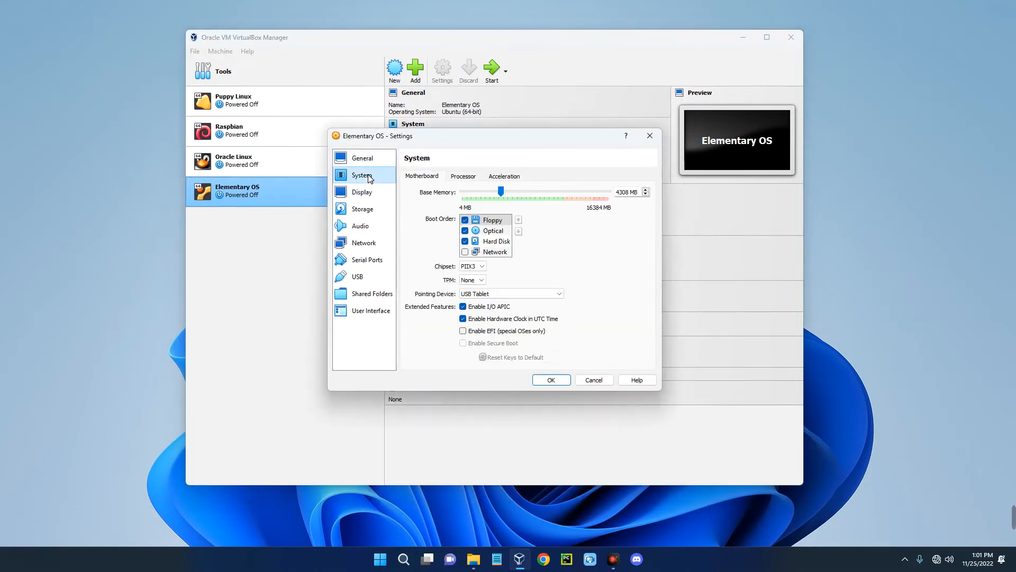
left_click(463, 331)
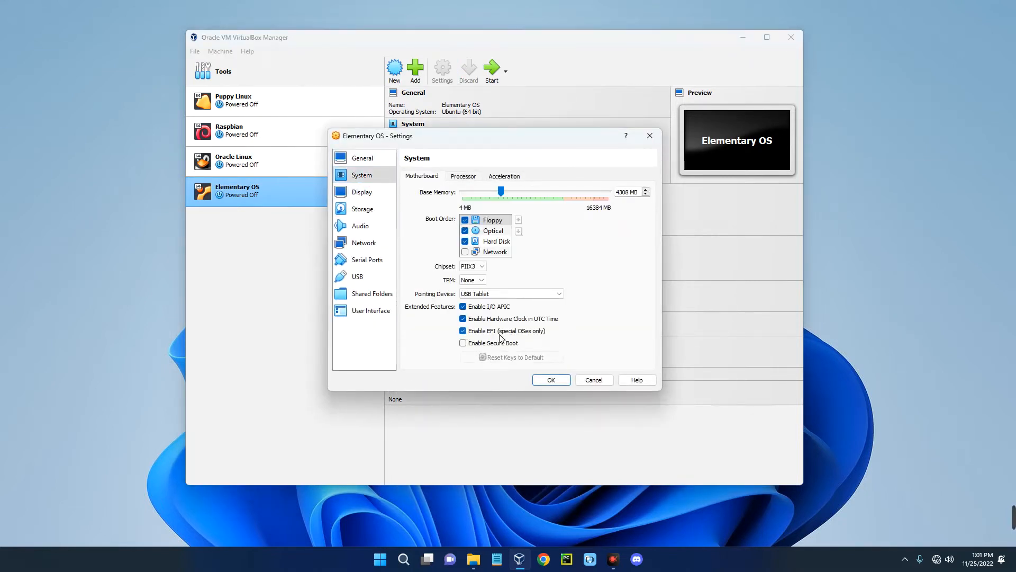
- Save the EFI setting, start the Elementary OS VM, and minimize the Manager
left_click(551, 380)
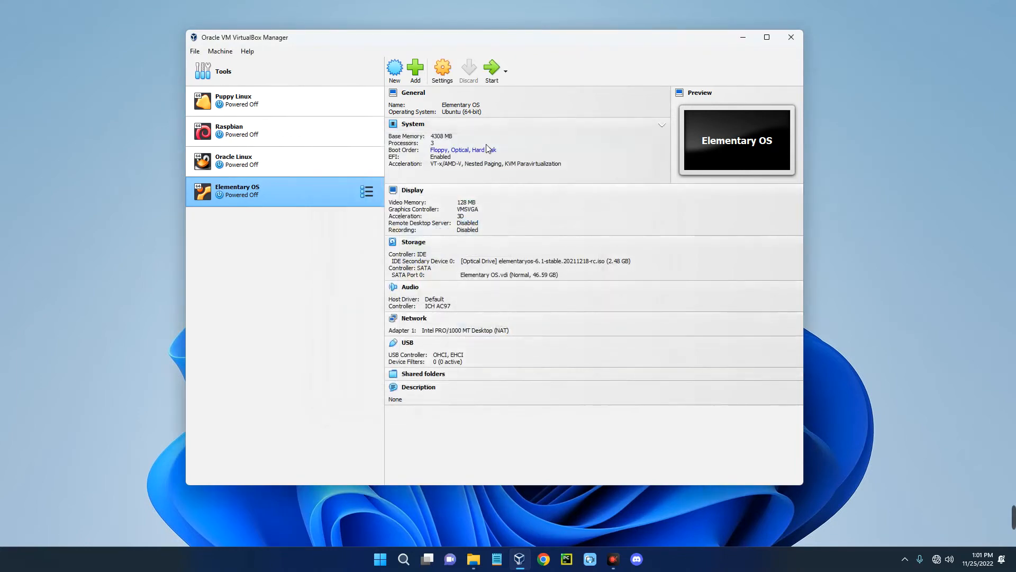
left_click(539, 77)
left_click(747, 38)
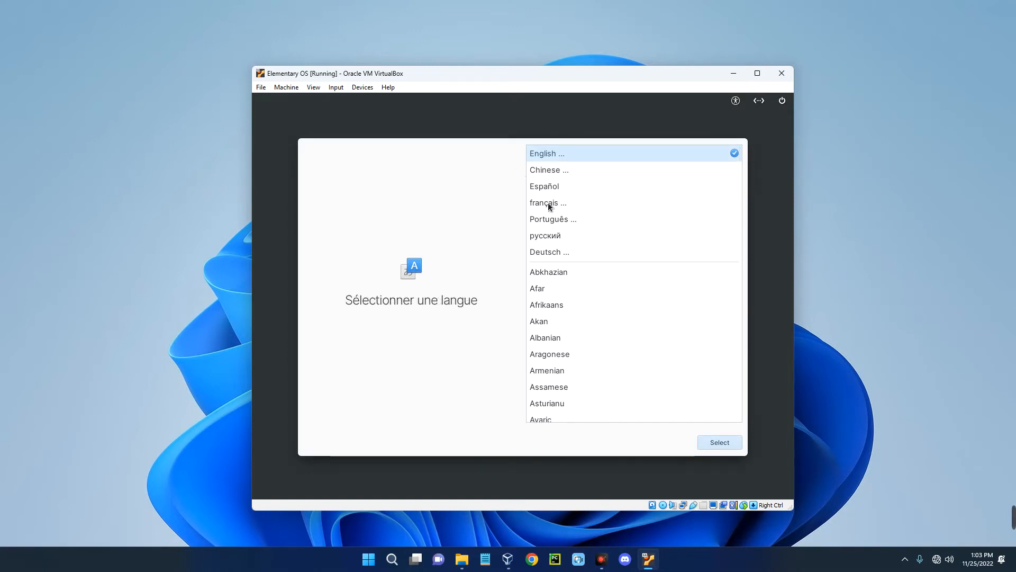
- Choose English (United States), the English (US) keyboard, and Erase Disk and Install
left_click(548, 154)
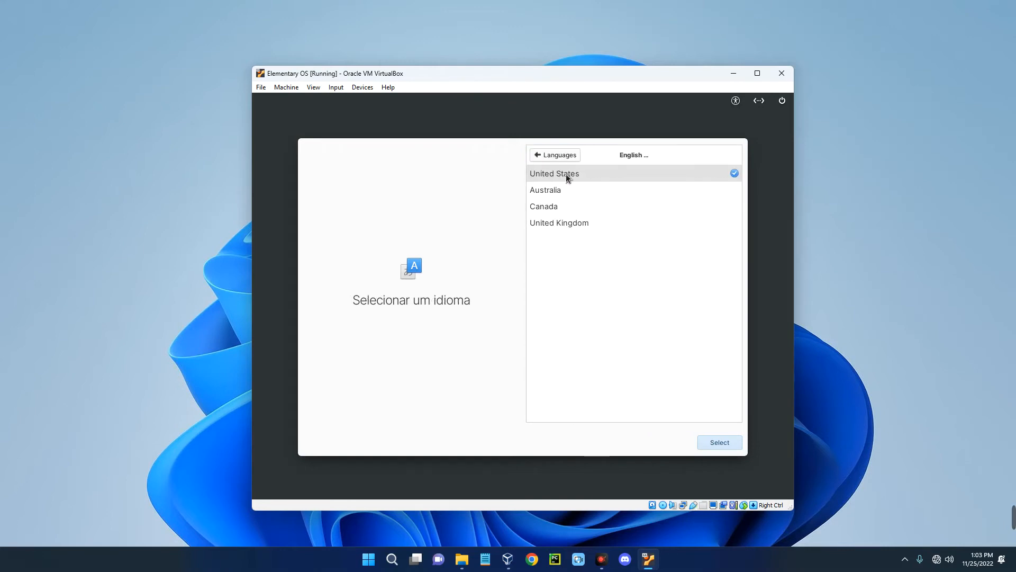
left_click(566, 173)
left_click(719, 444)
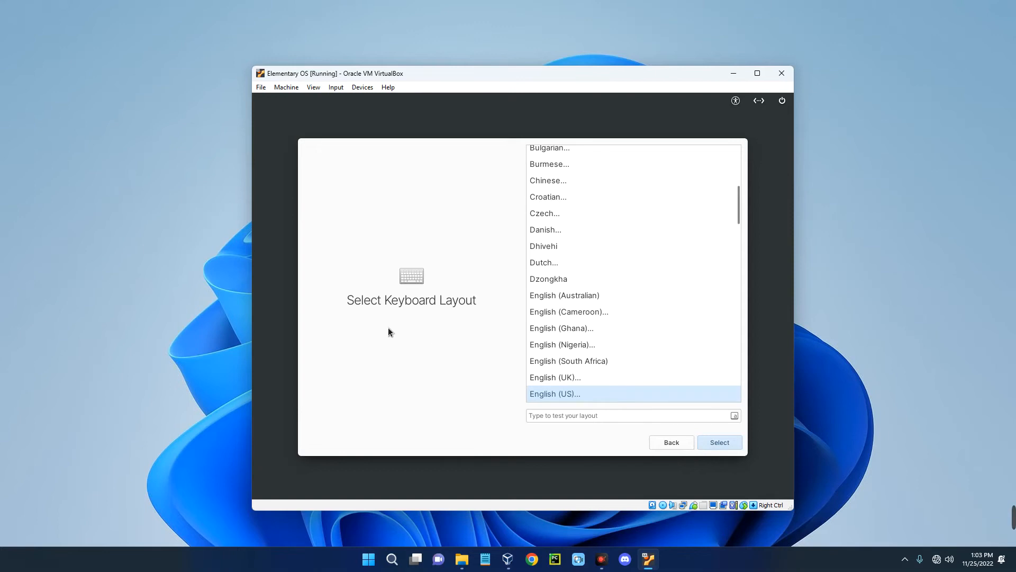
left_click(575, 394)
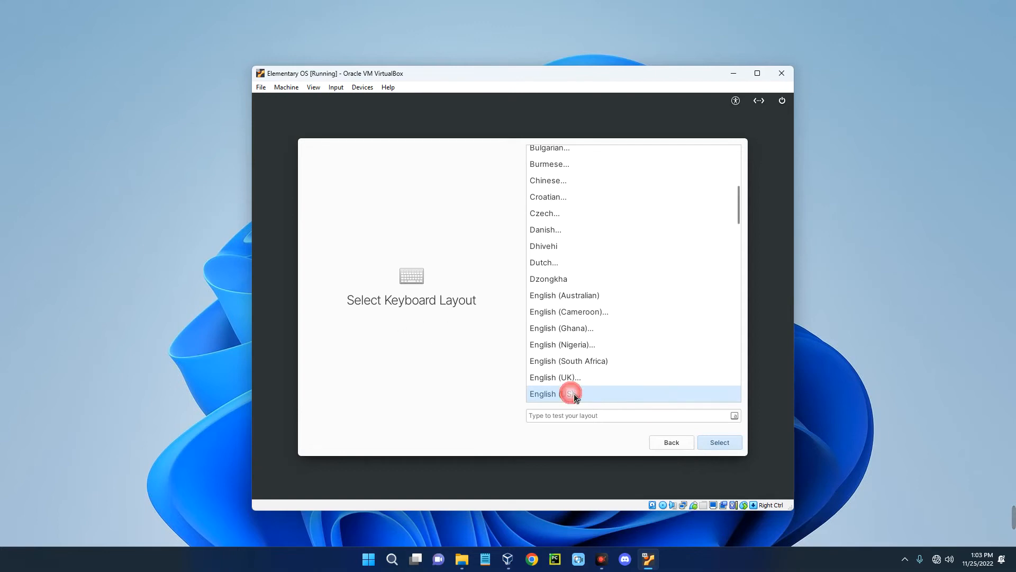
left_click(710, 443)
left_click(711, 443)
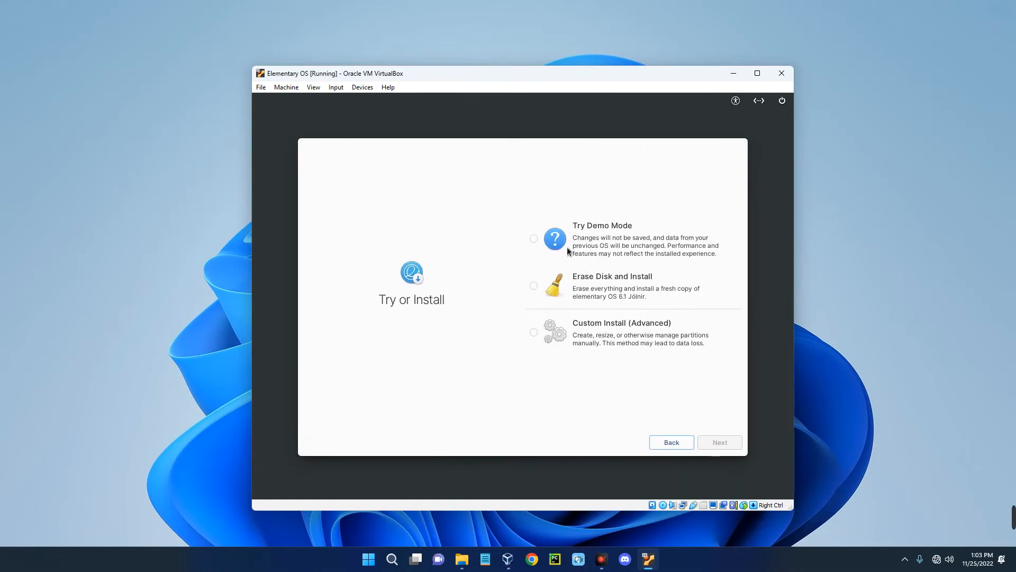
left_click(539, 288)
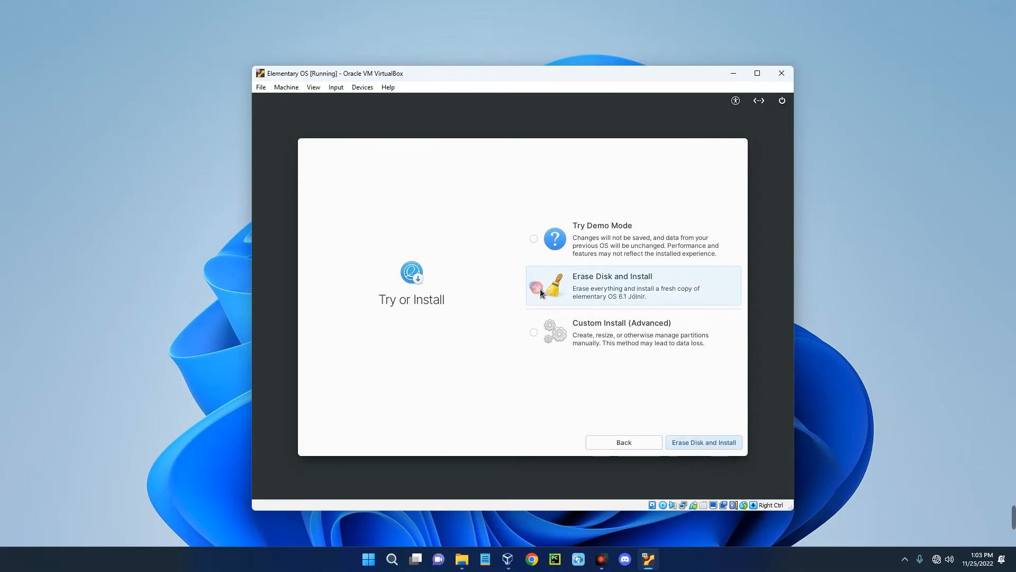
left_click(701, 445)
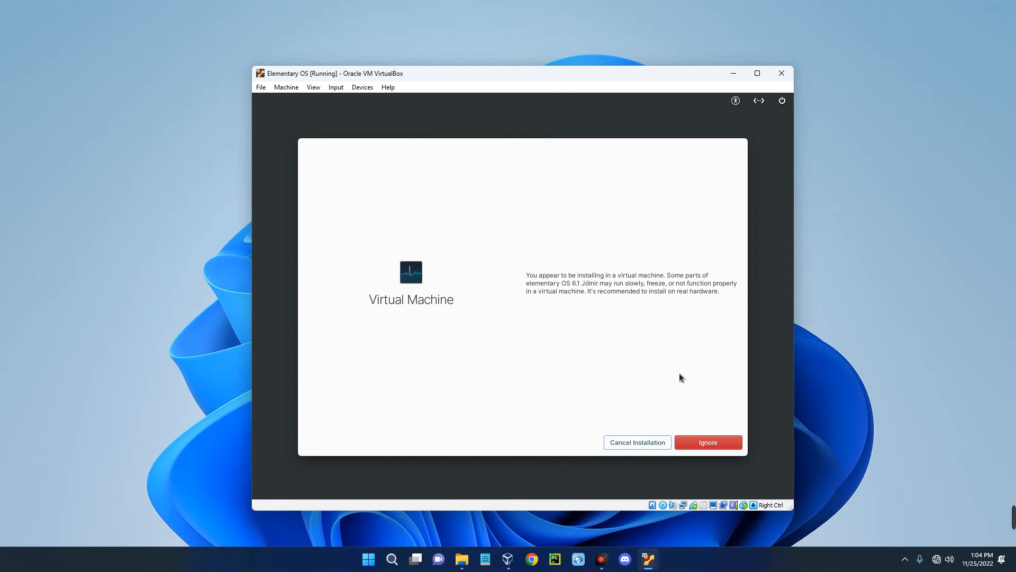
- Pass the VM warning, erase the 50 GB virtual disk, and install without encryption
left_click(710, 443)
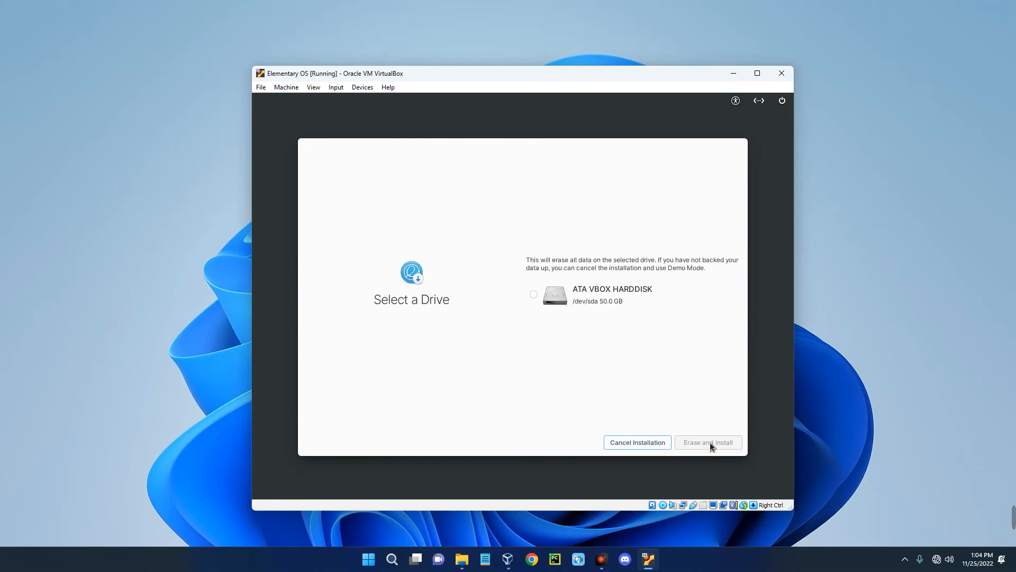
left_click(544, 301)
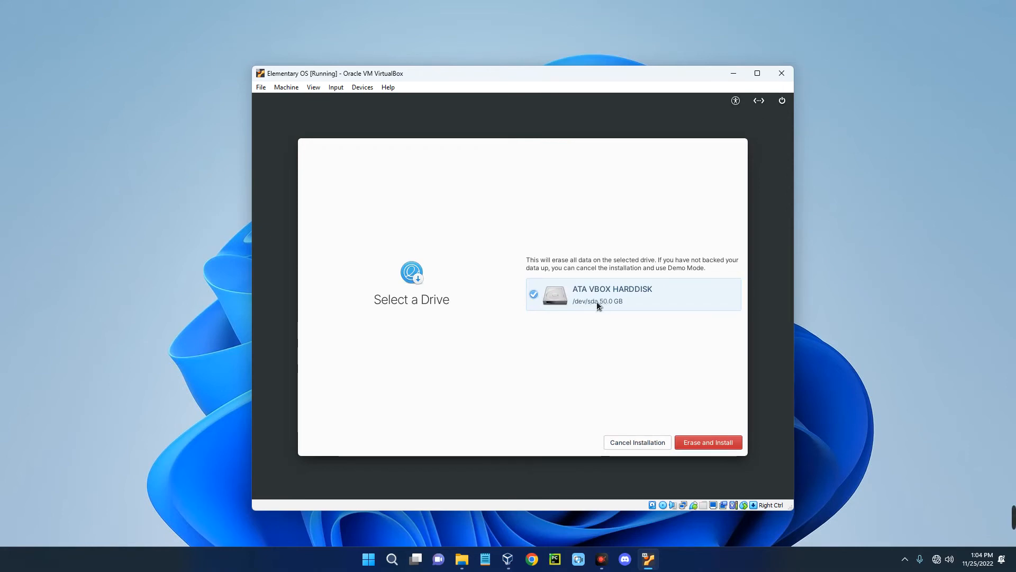
left_click(703, 443)
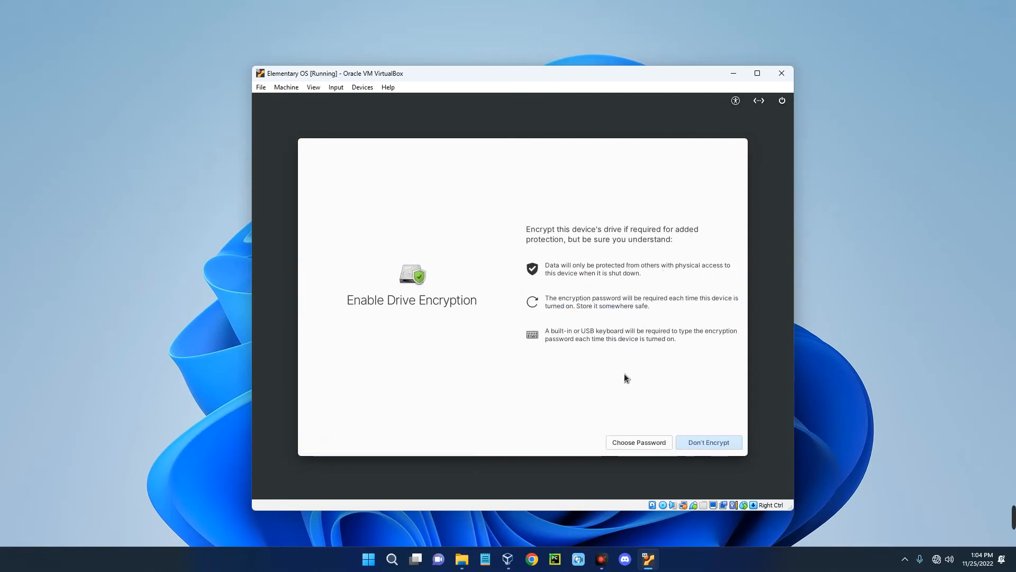
left_click(703, 446)
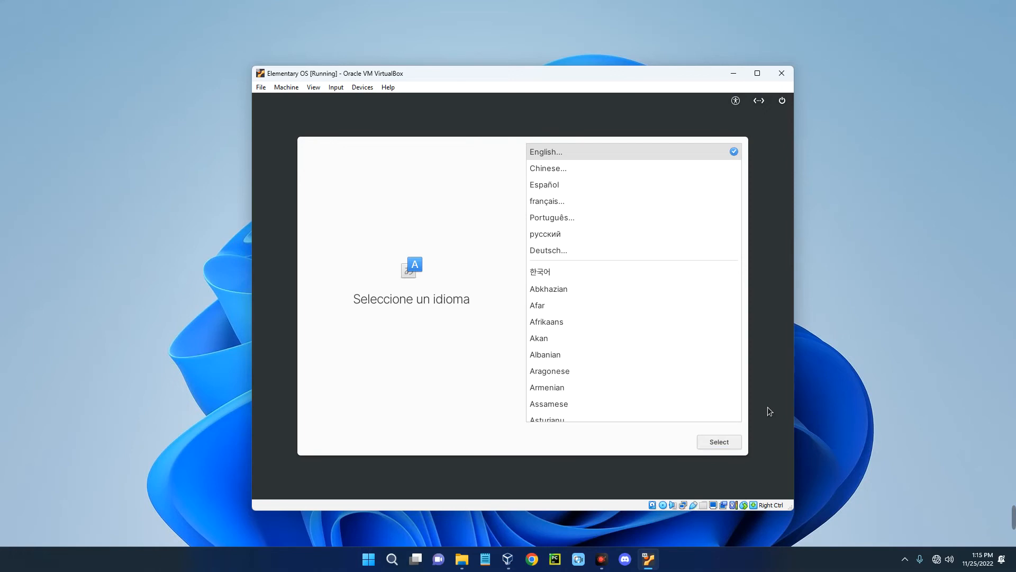
- Confirm English as the language and English (US) as the keyboard layout
left_click(716, 443)
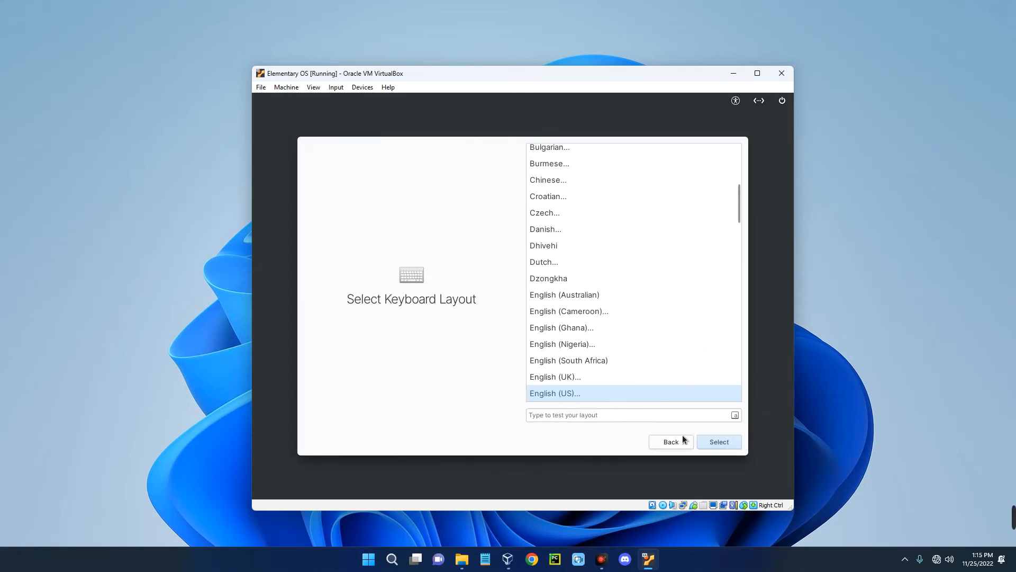
left_click(714, 441)
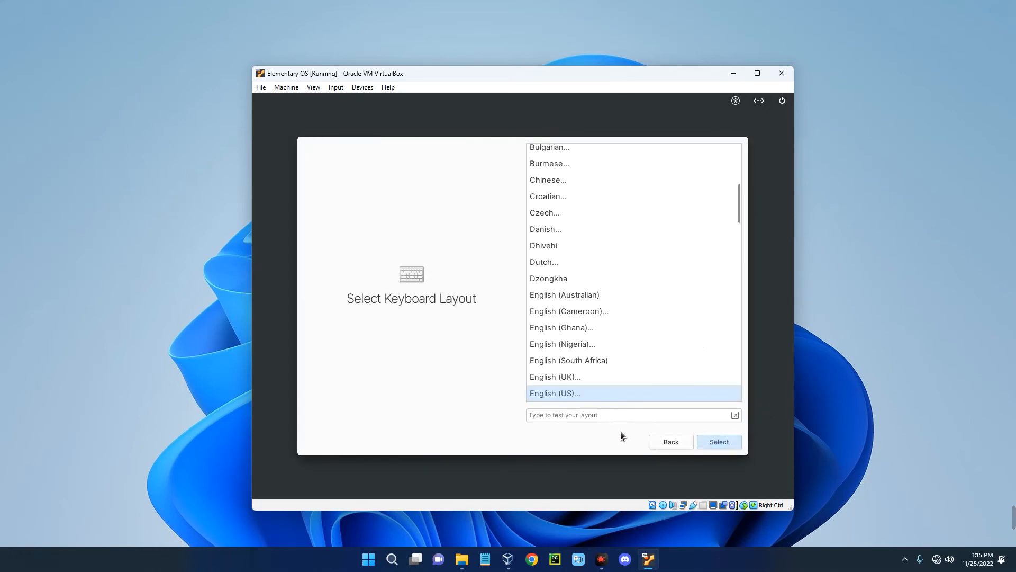
left_click(722, 441)
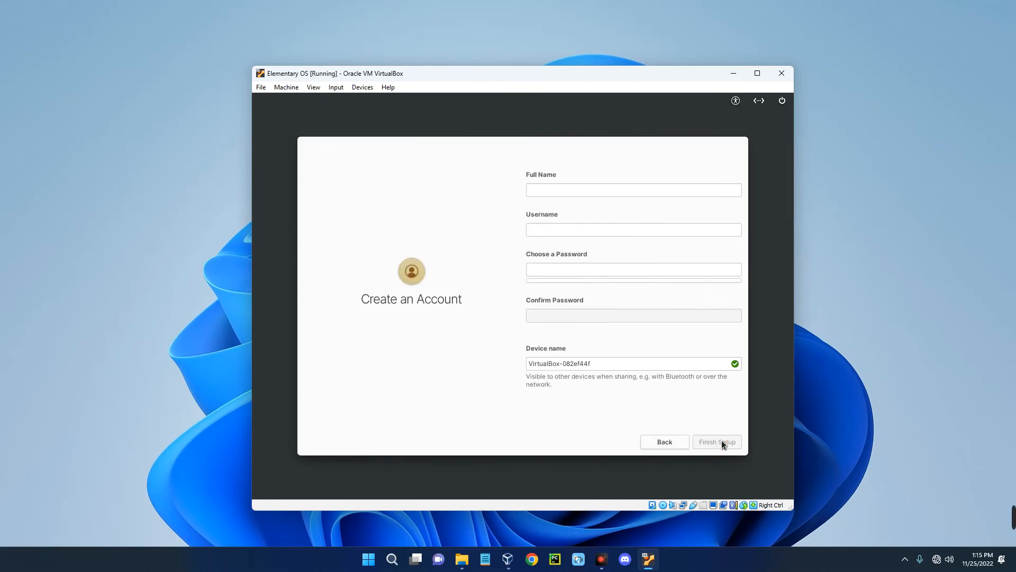
- Create the user account with a full name, password and new device name, then enter the password
left_click(537, 190)
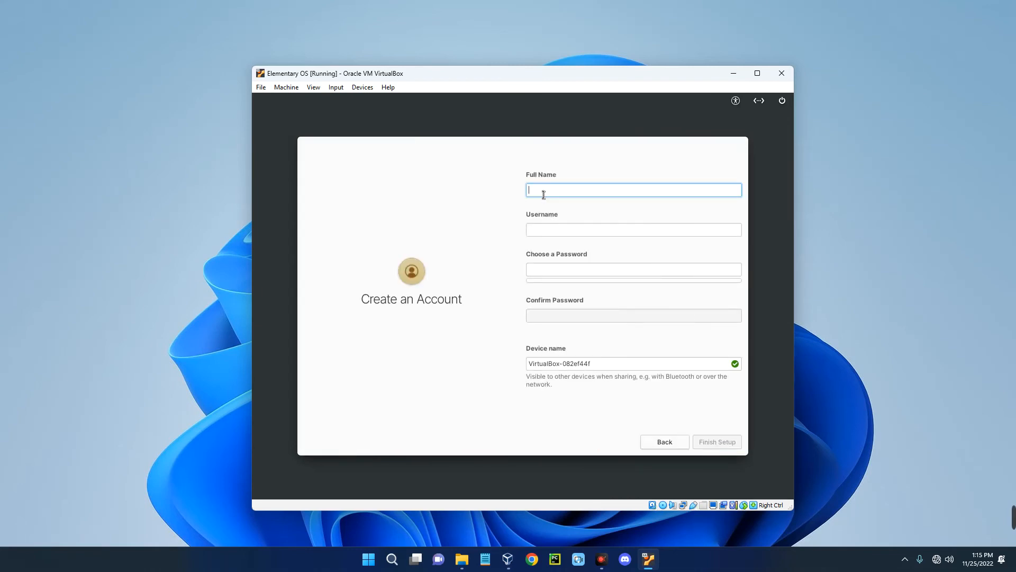
type("Everything Tech")
key("Tab")
key("Tab")
type("12345")
key("Tab")
type("12345")
key("Tab")
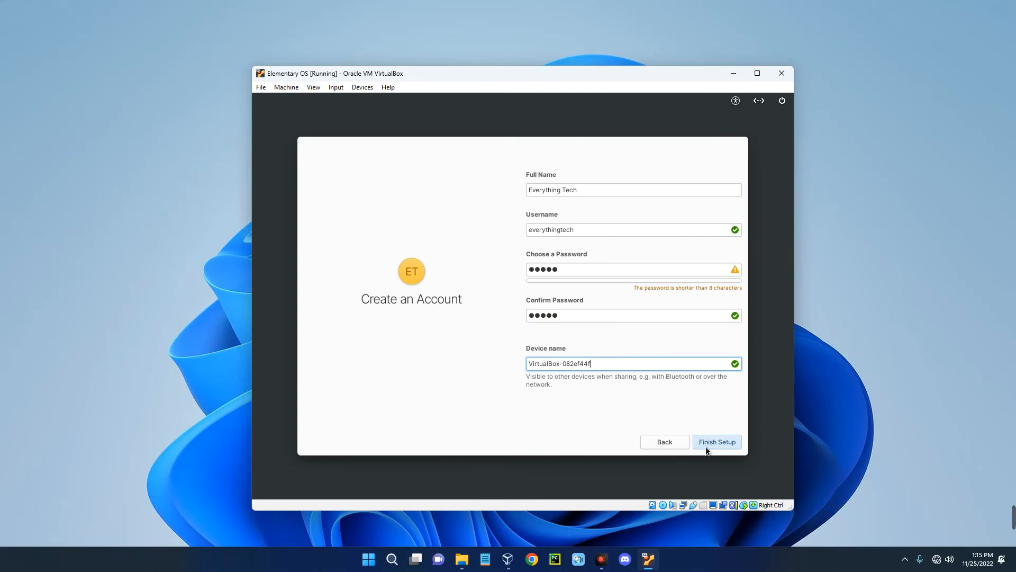
triple_click(619, 364)
type("everything-tecv")
key("Return")
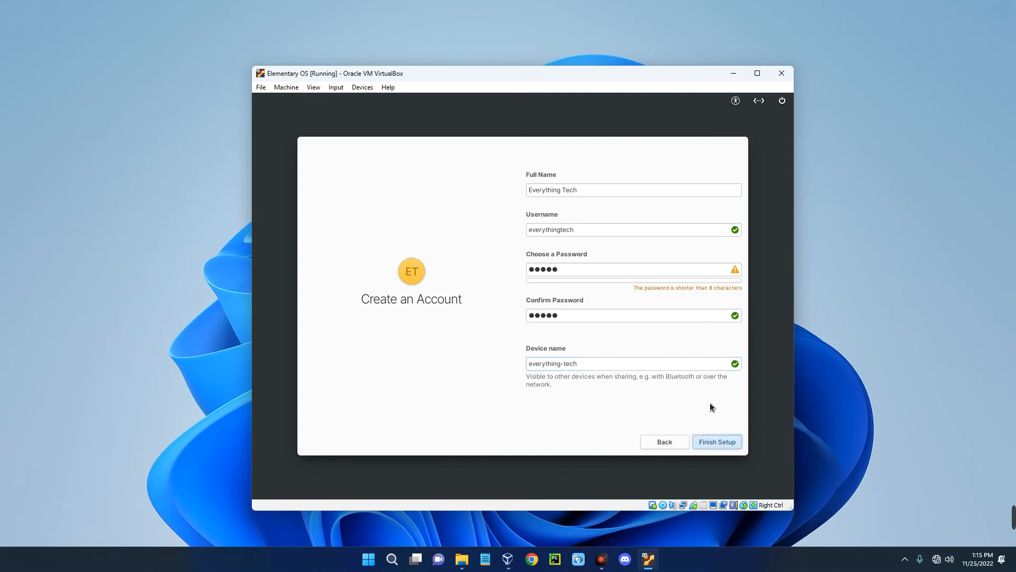
type("123")
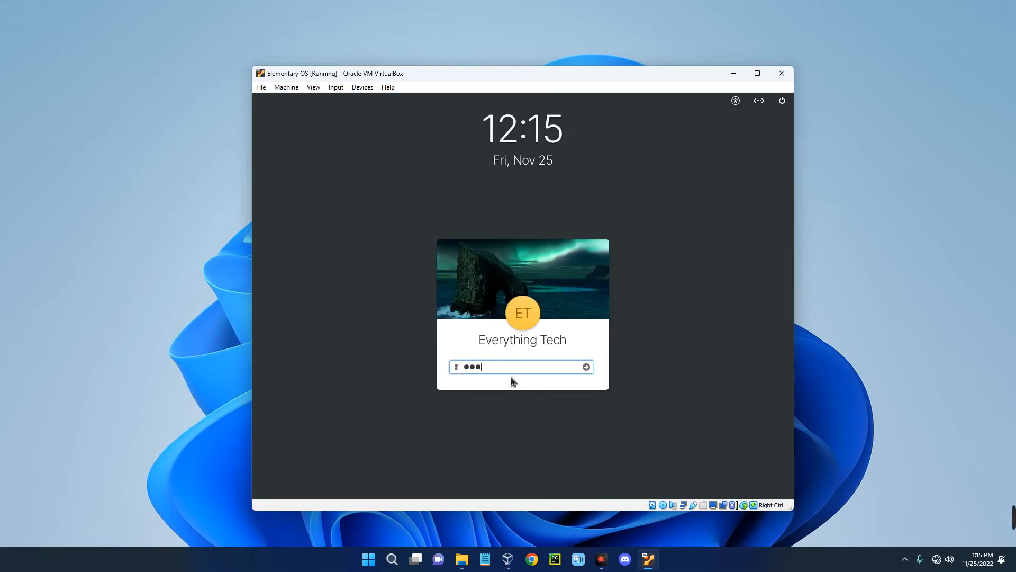
type("45")
- Log in and pick the Dark style on the Choose Your Look page
key("Return")
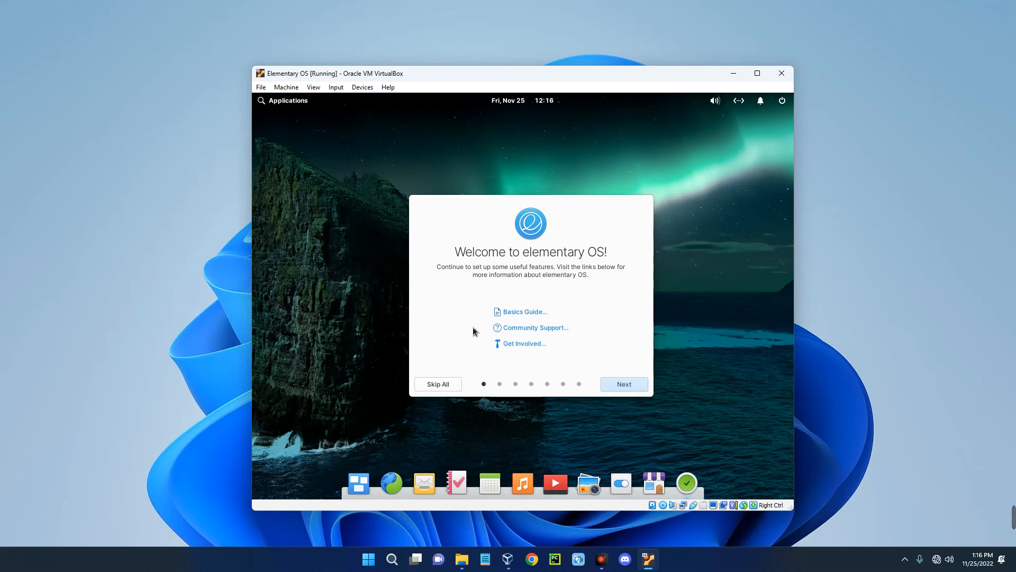
left_click(616, 385)
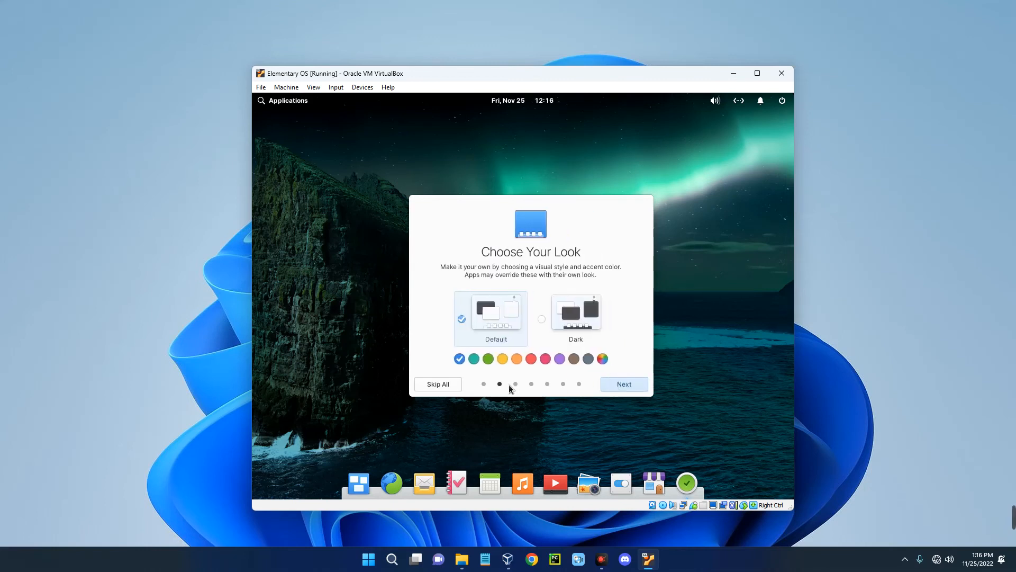
left_click(564, 326)
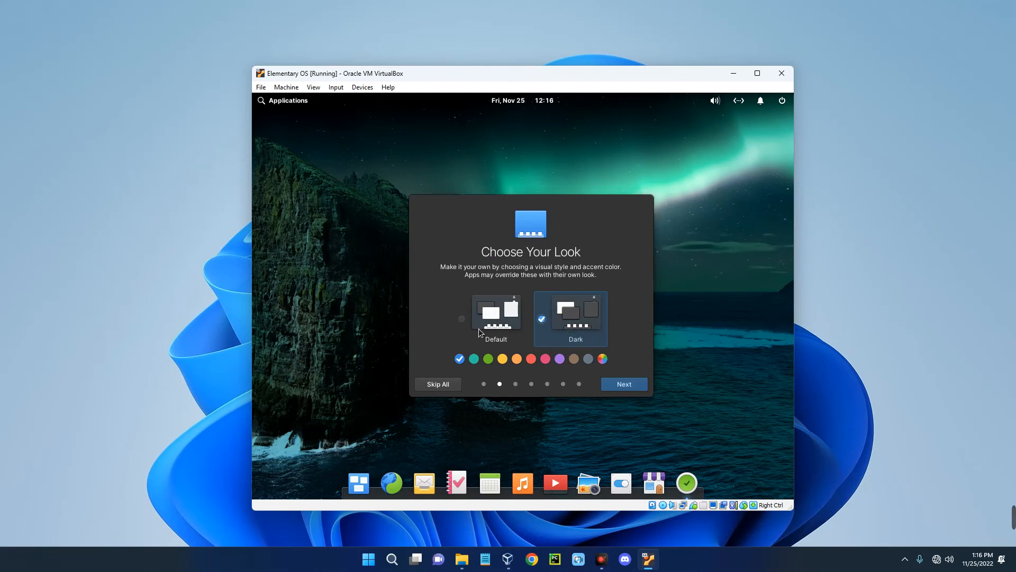
left_click(468, 319)
left_click(567, 325)
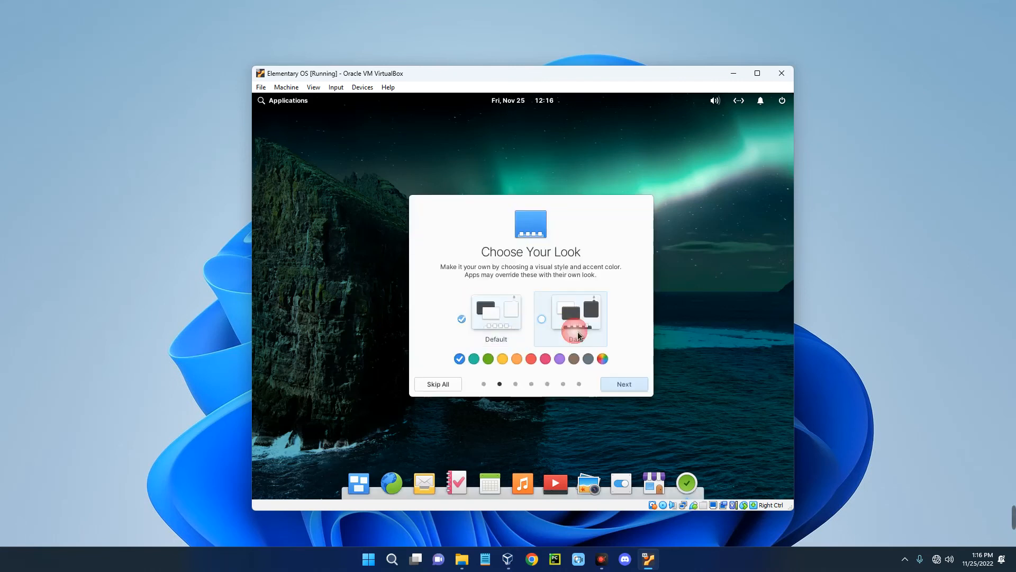
- Continue past Night Light, Housekeeping and online accounts pages and finish the welcome tour
left_click(631, 382)
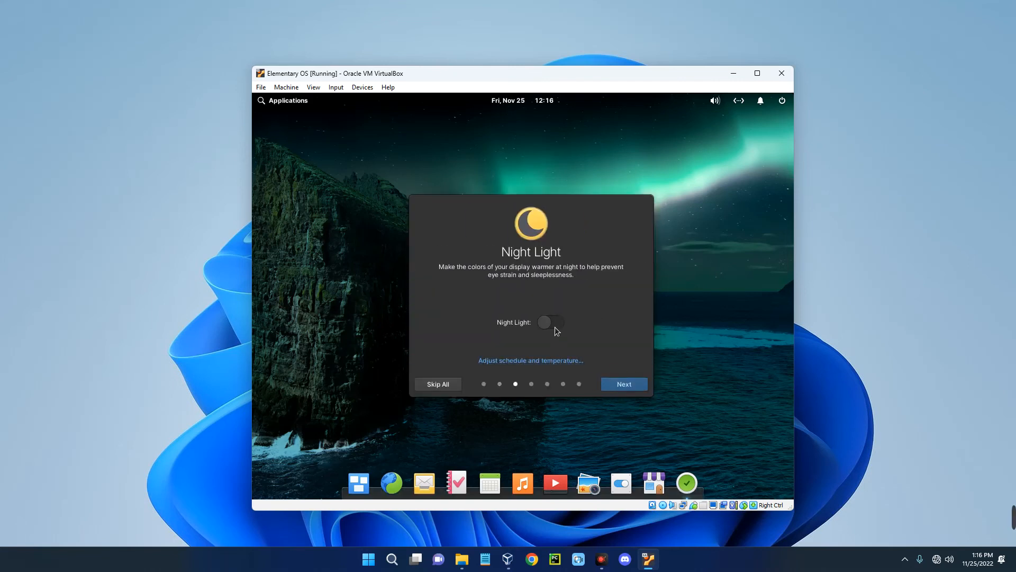
left_click(622, 386)
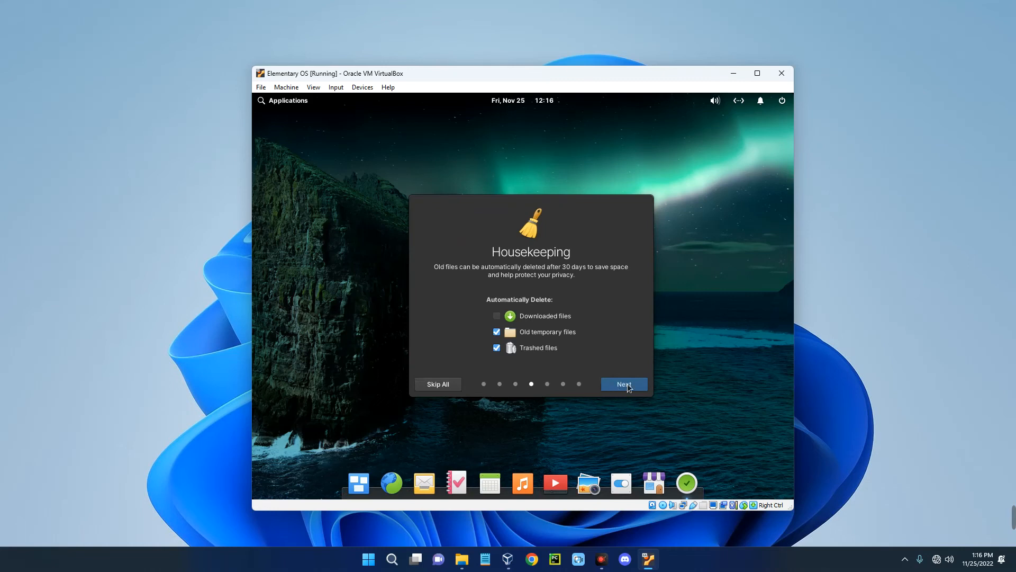
left_click(628, 387)
left_click(627, 387)
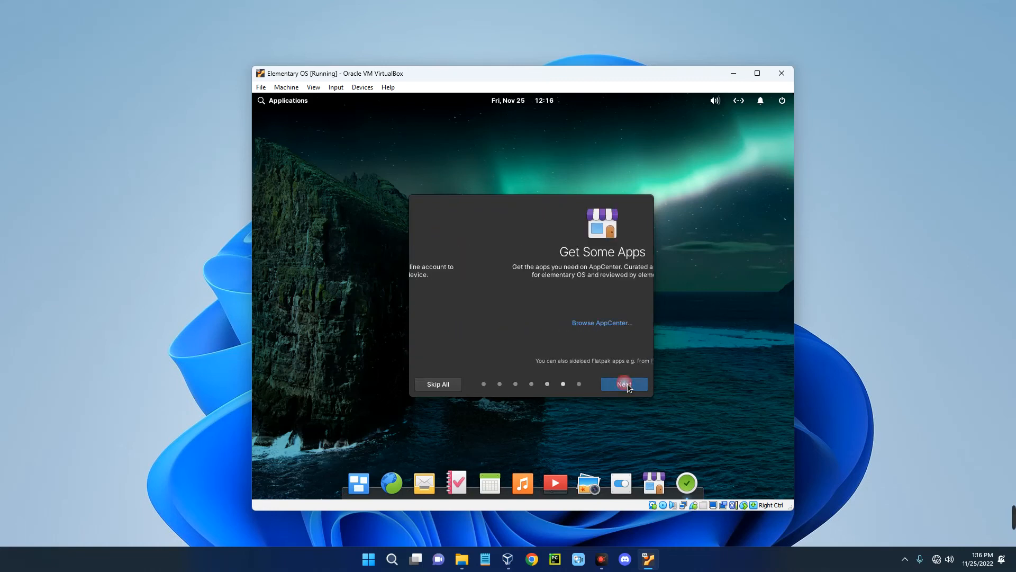
left_click(628, 385)
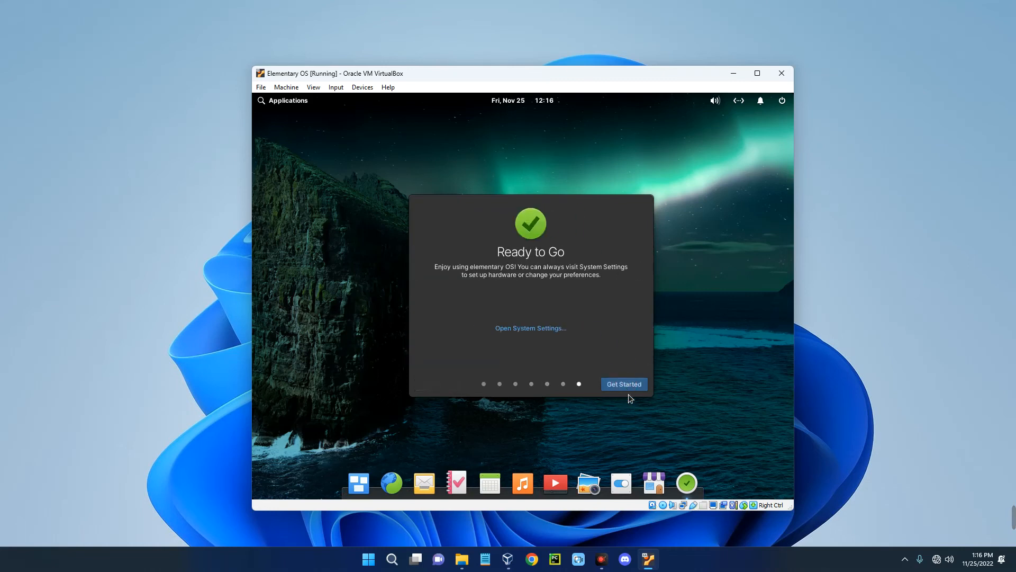
left_click(624, 385)
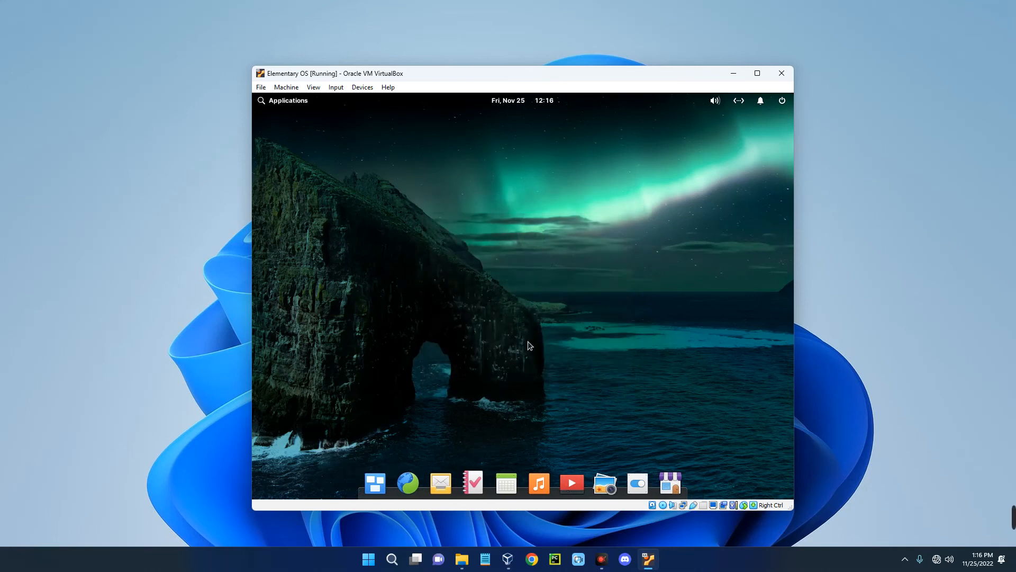
- Set the display resolution to 1920 × 1440 (4:3) in Display Settings, apply it, and keep it
right_click(408, 154)
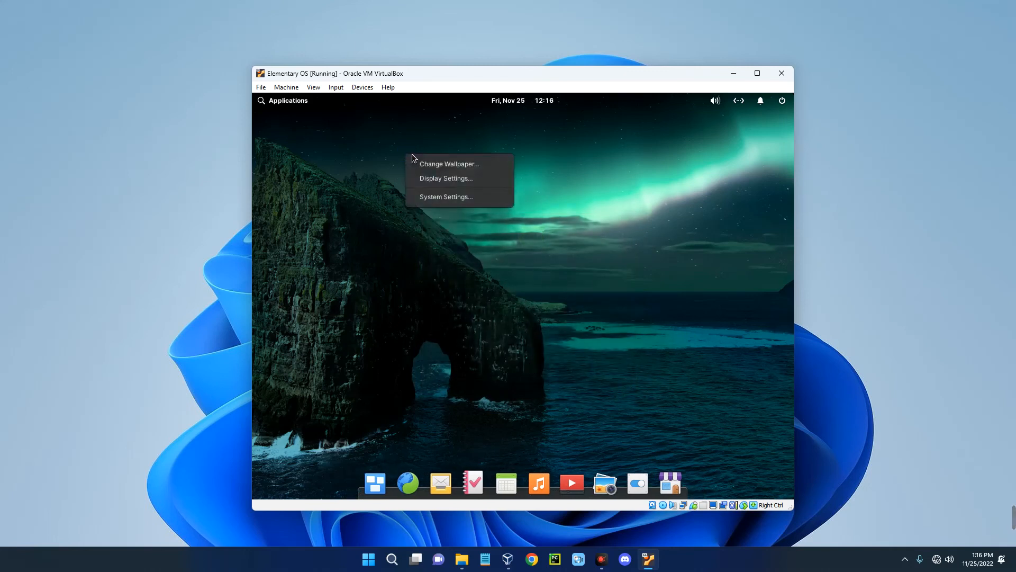
left_click(435, 182)
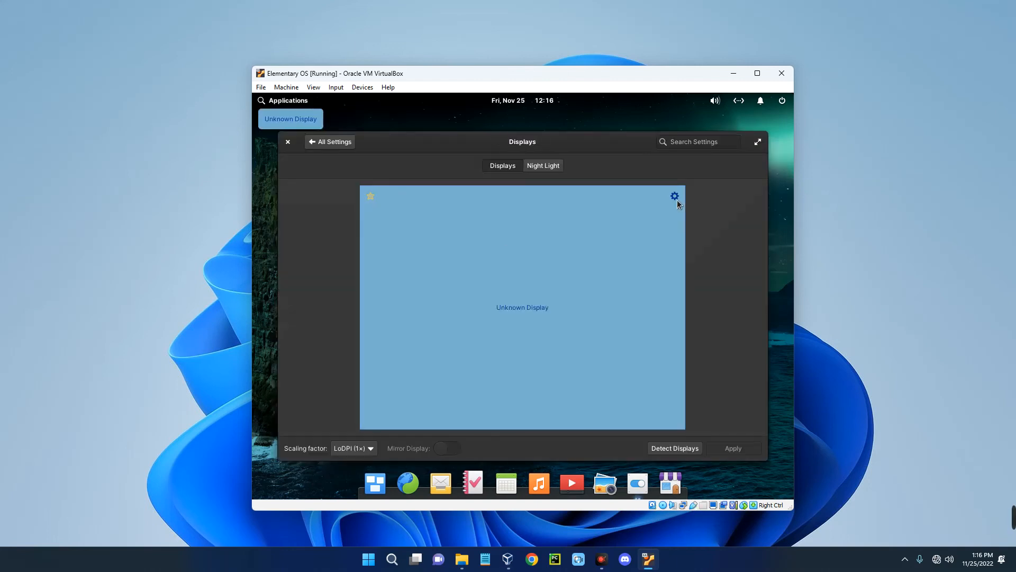
left_click(677, 200)
left_click(681, 243)
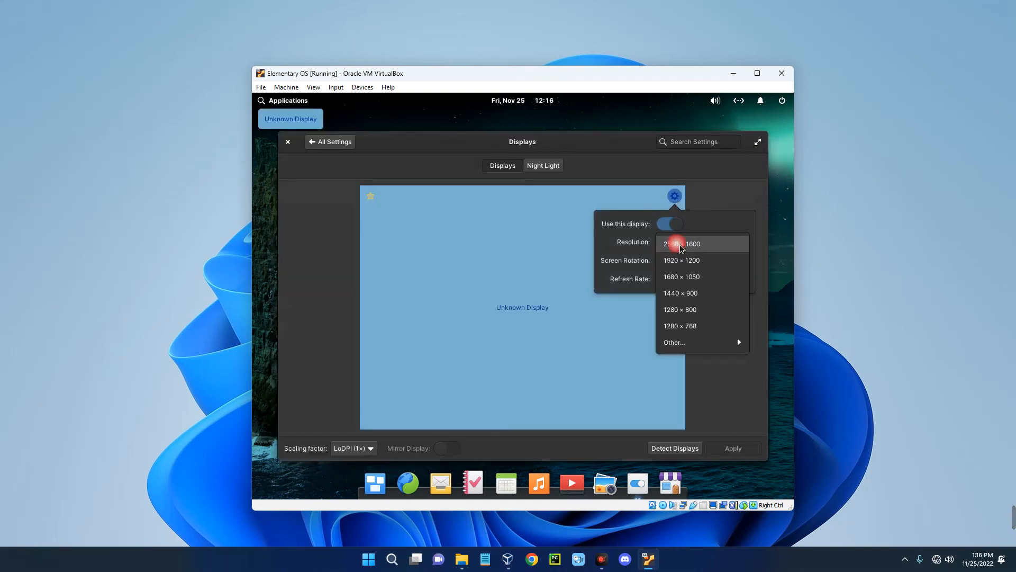
left_click(680, 343)
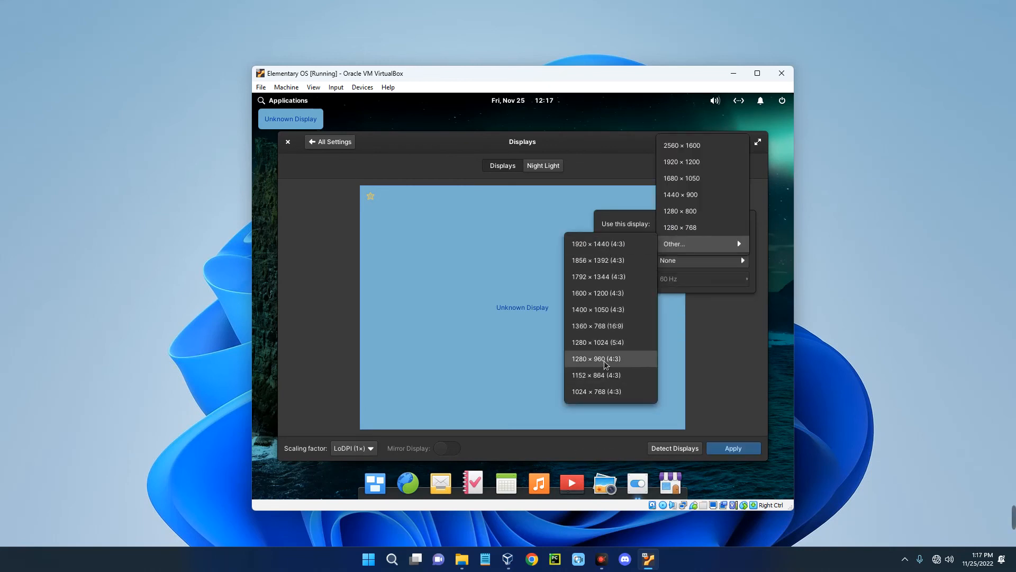
left_click(615, 255)
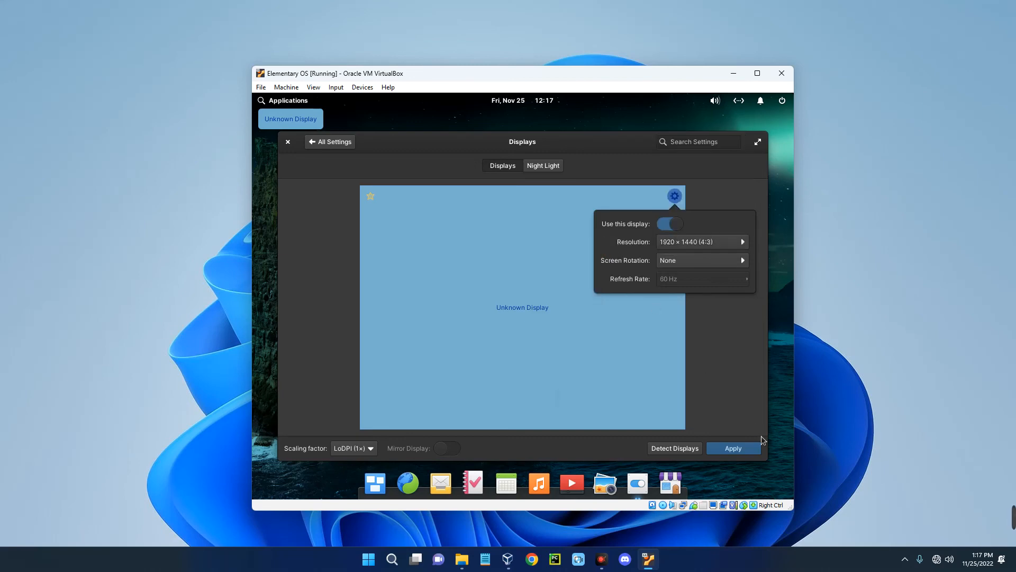
left_click(741, 452)
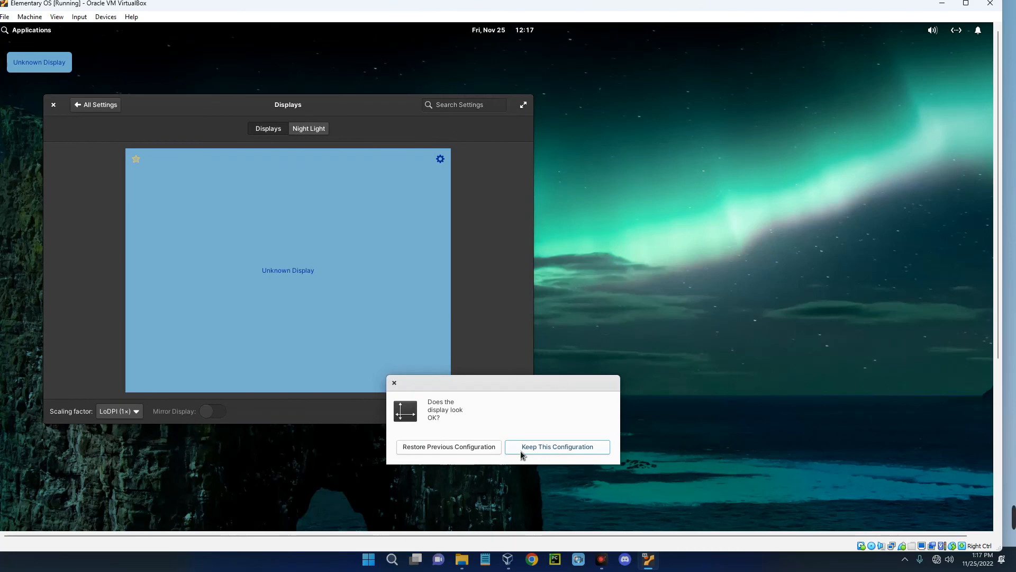
left_click(535, 450)
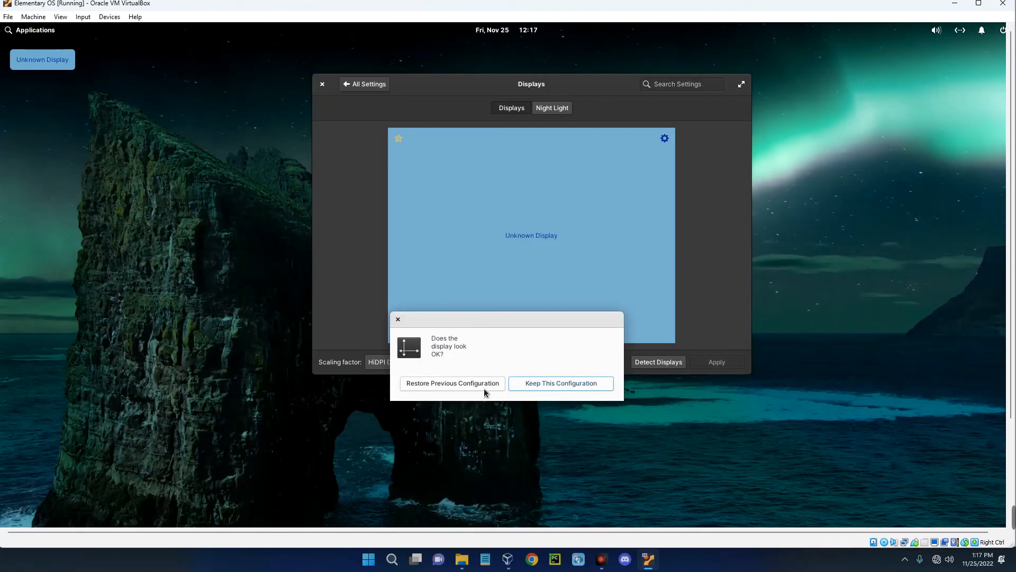
left_click(533, 387)
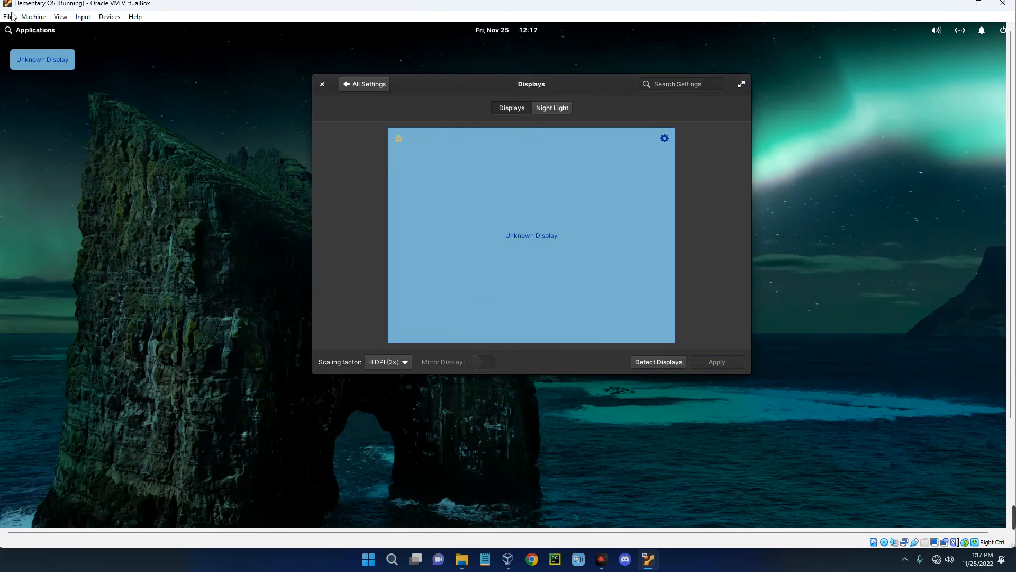
- Switch the elementary OS VM to Full-screen Mode from the View menu and confirm
left_click(58, 18)
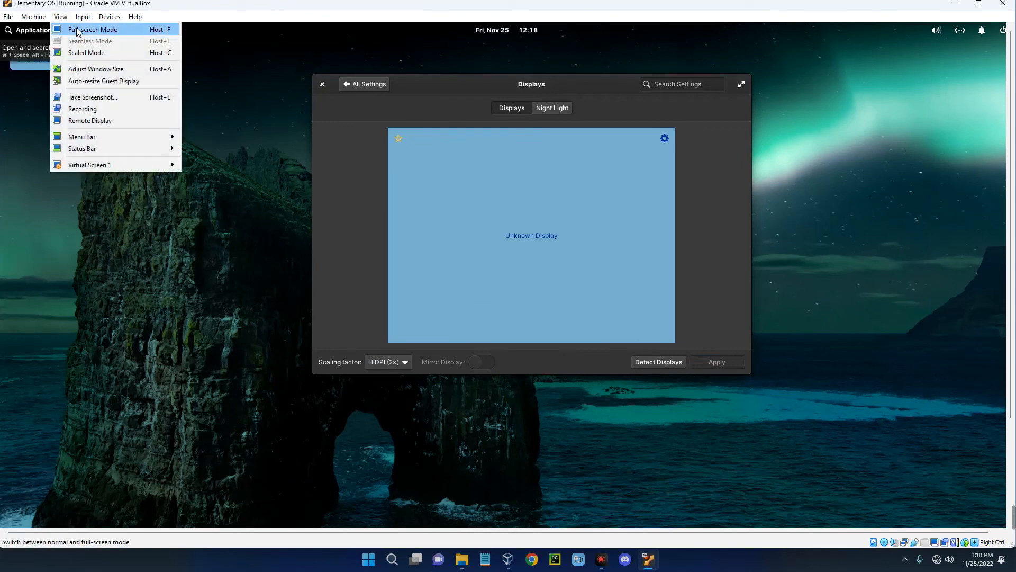
left_click(78, 28)
left_click(476, 321)
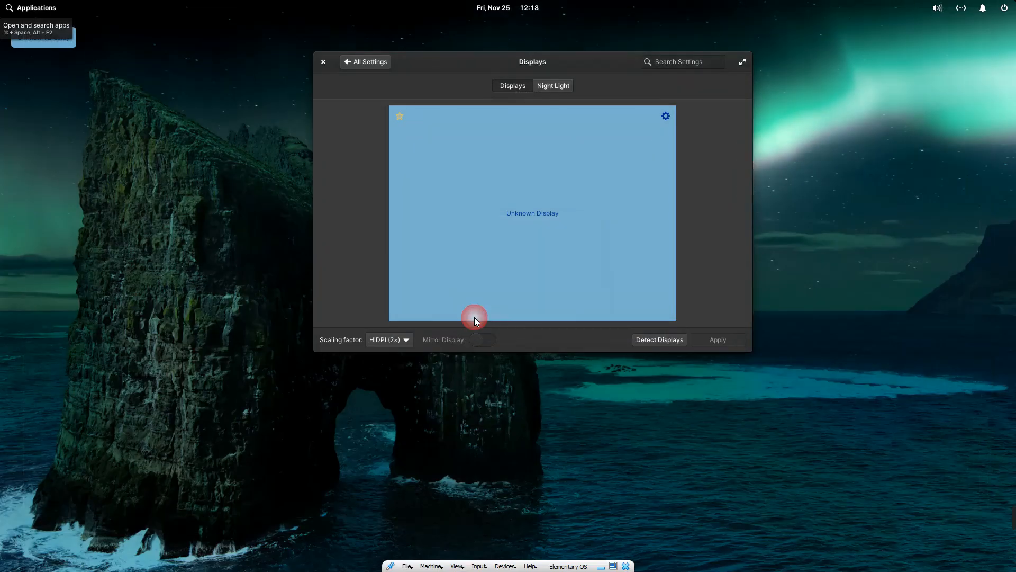